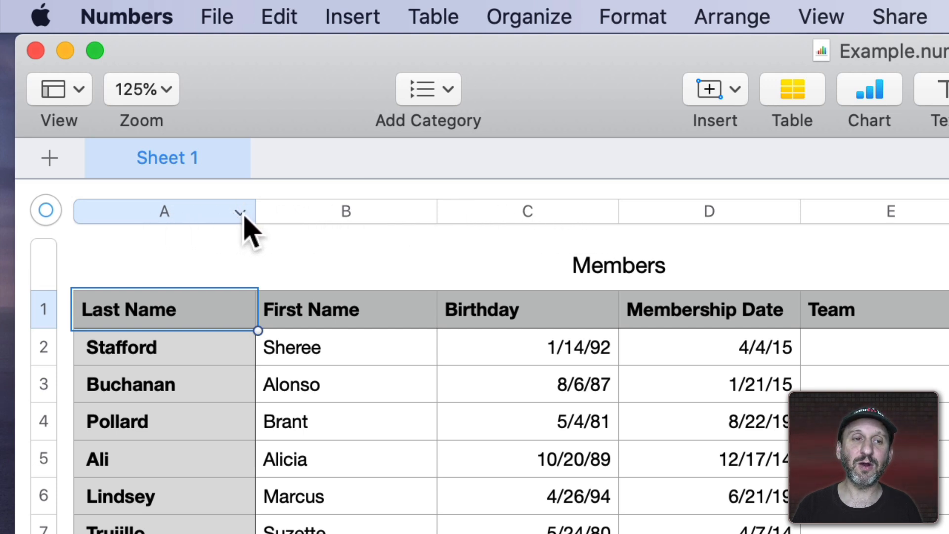
Step: Sort the Members table in ascending order by Last Name
left_click(240, 211)
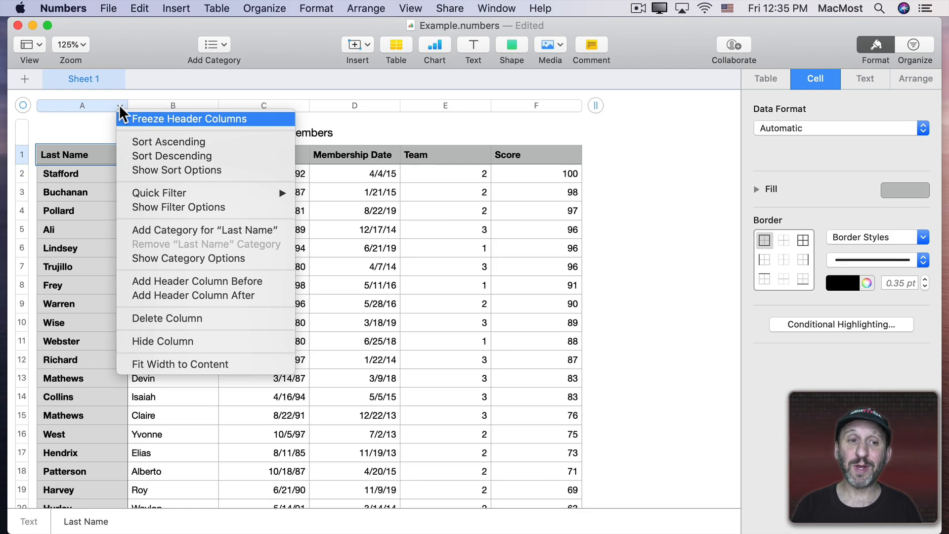
left_click(156, 146)
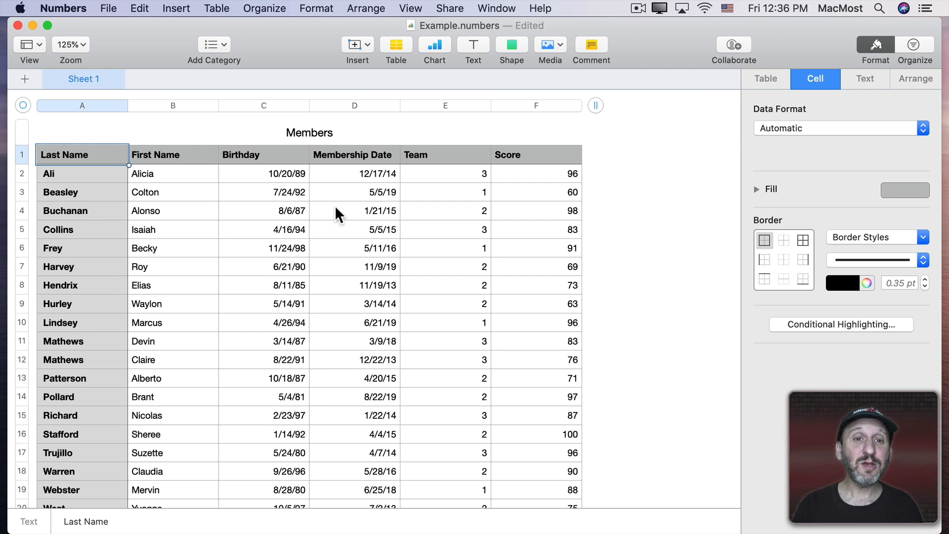
left_click(301, 105)
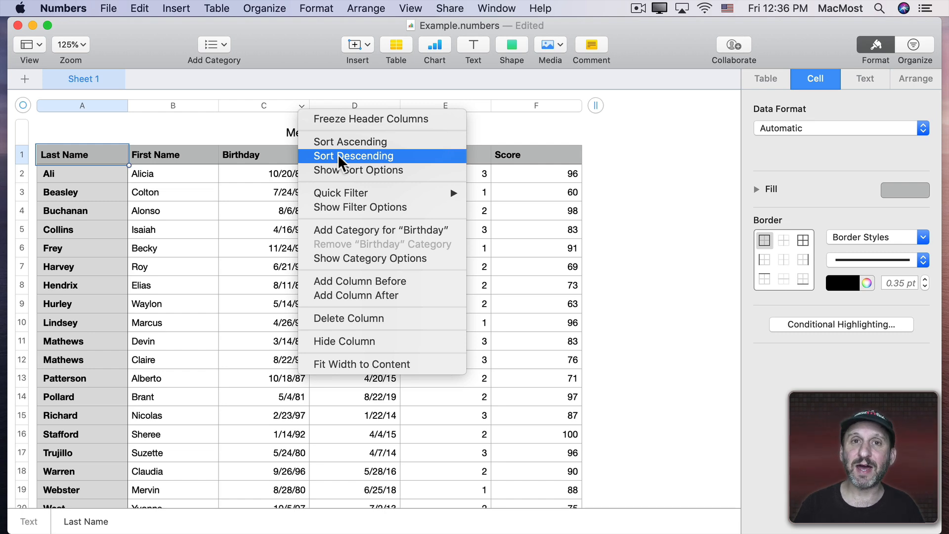
left_click(528, 107)
left_click(541, 106)
left_click(575, 107)
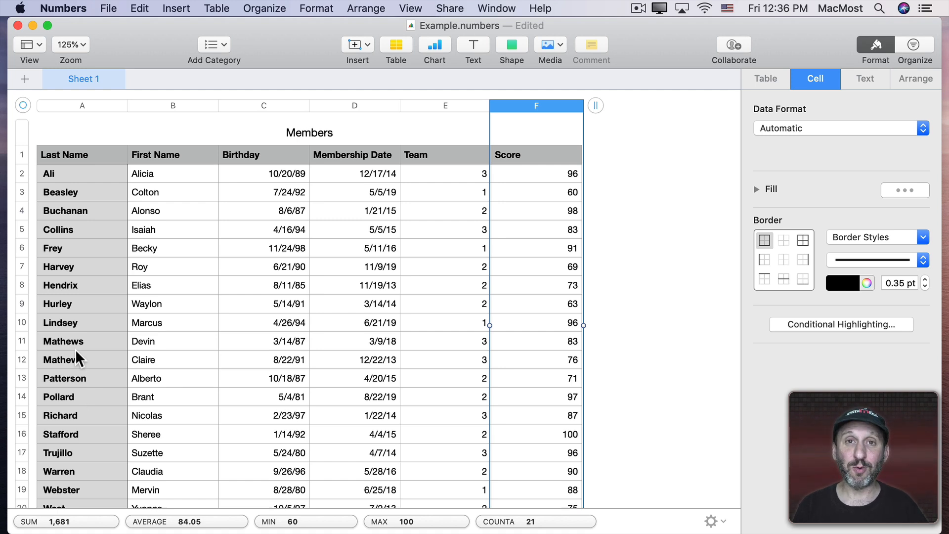
Step: Sort the Members table ascending by First Name and again ascending by Last Name, so shared last names stay ordered by first name
left_click(210, 106)
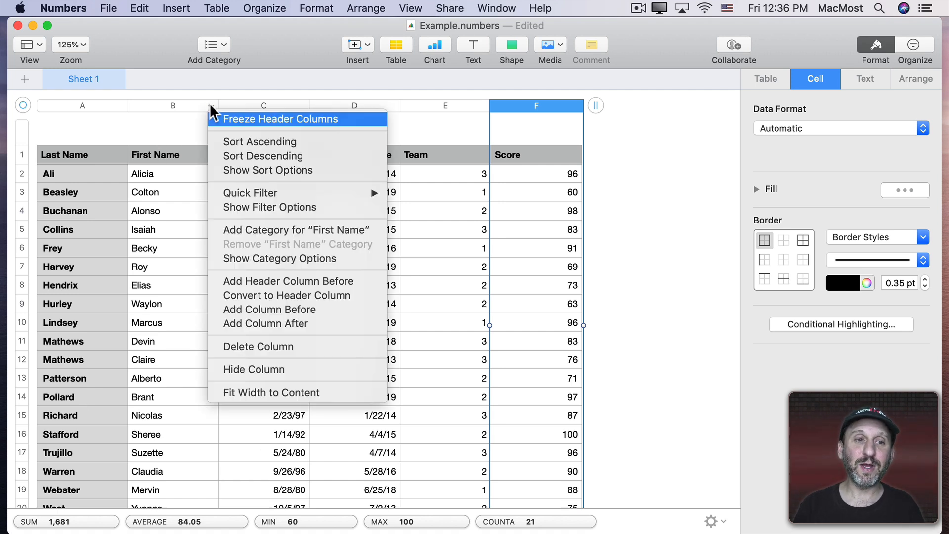
left_click(225, 139)
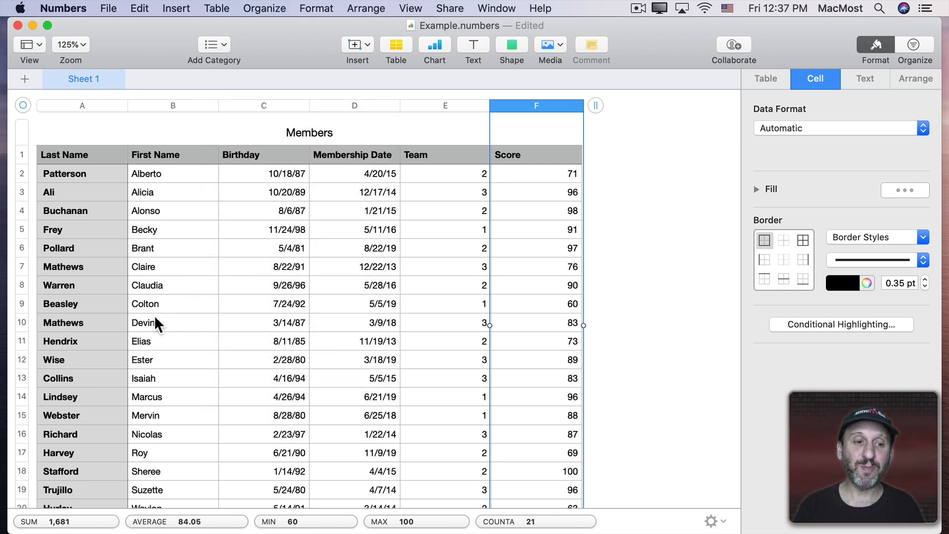
left_click(120, 105)
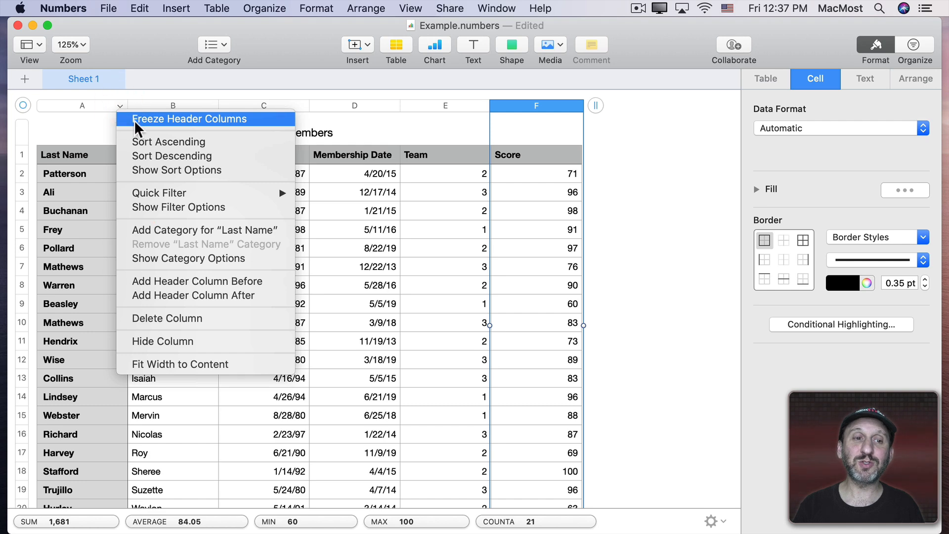
left_click(143, 139)
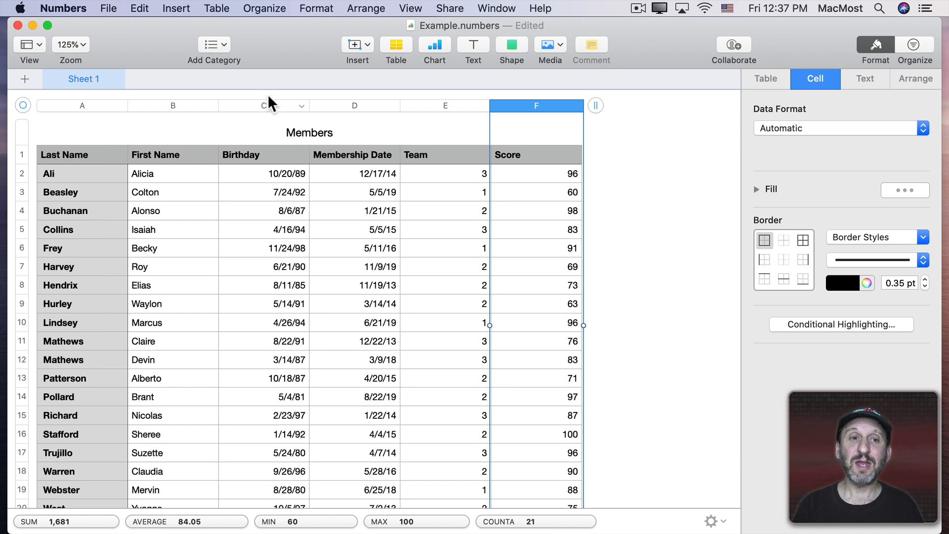
Step: Add a sort rule for the entire table that orders rows by Last Name, ascending
left_click(916, 44)
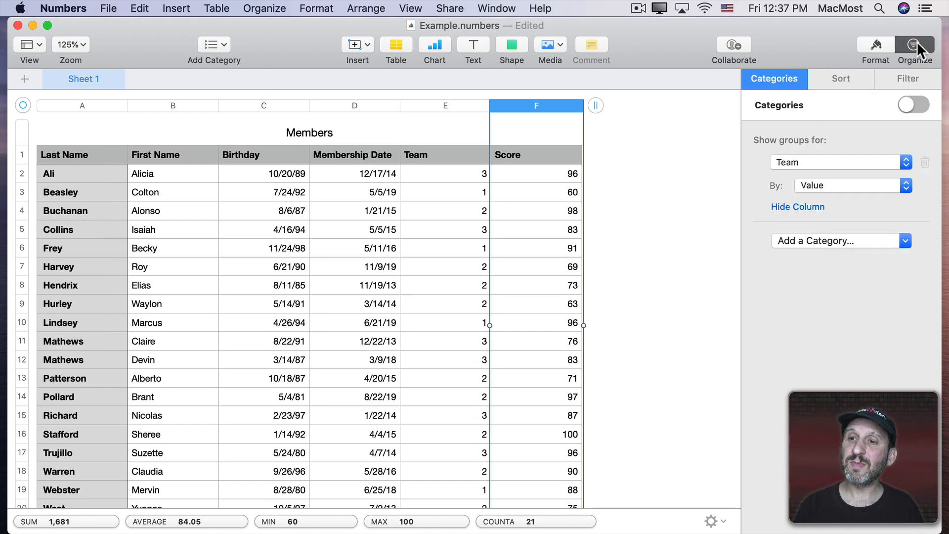
left_click(840, 79)
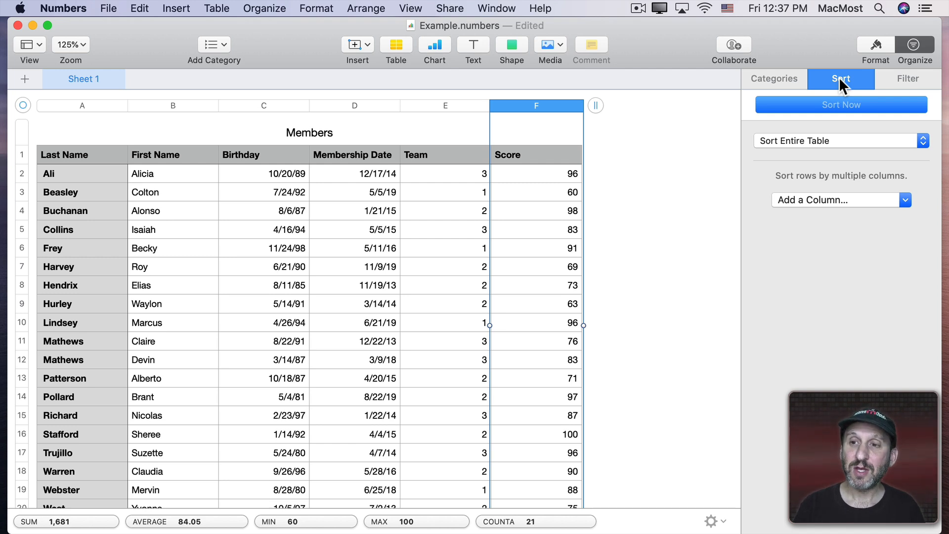
left_click(811, 202)
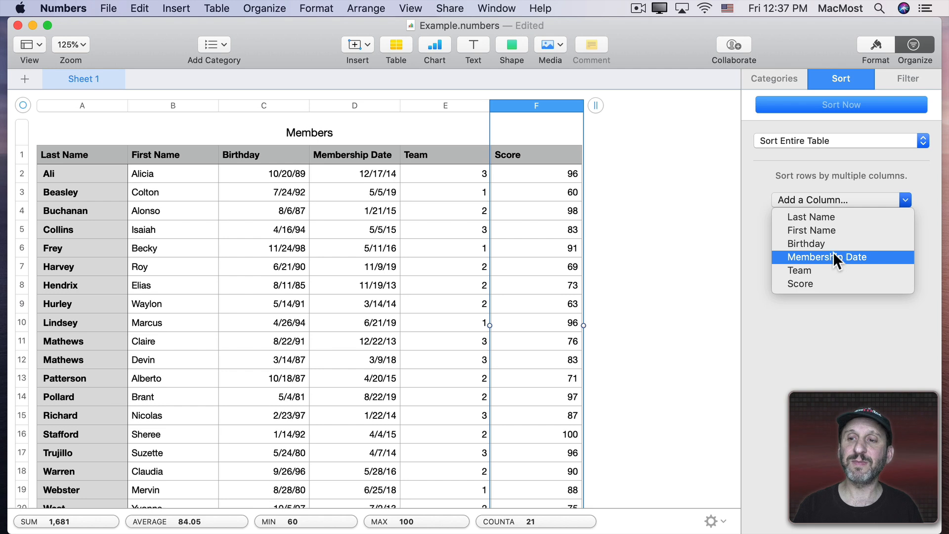
left_click(817, 218)
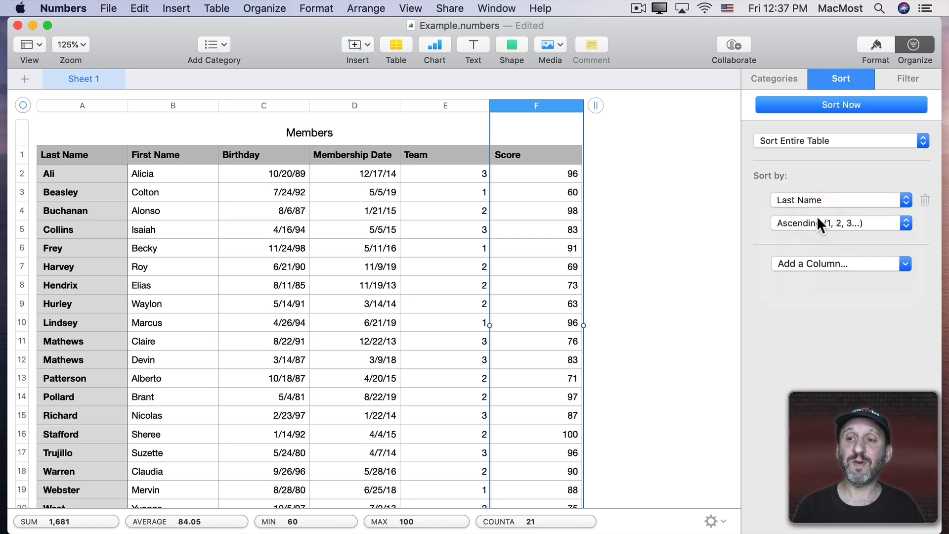
left_click(787, 222)
left_click(746, 214)
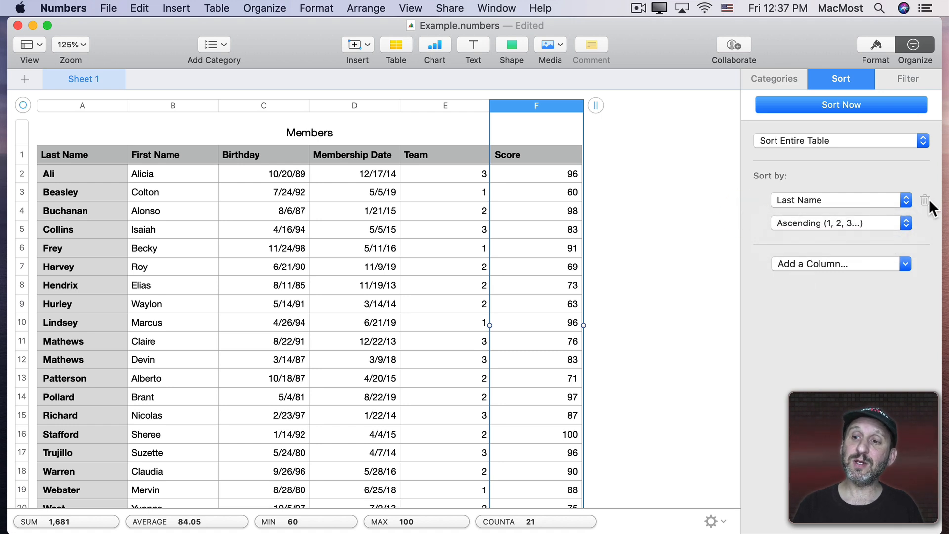
Step: Add First Name, ascending, as the second sort rule and run the sort on the entire table
left_click(883, 263)
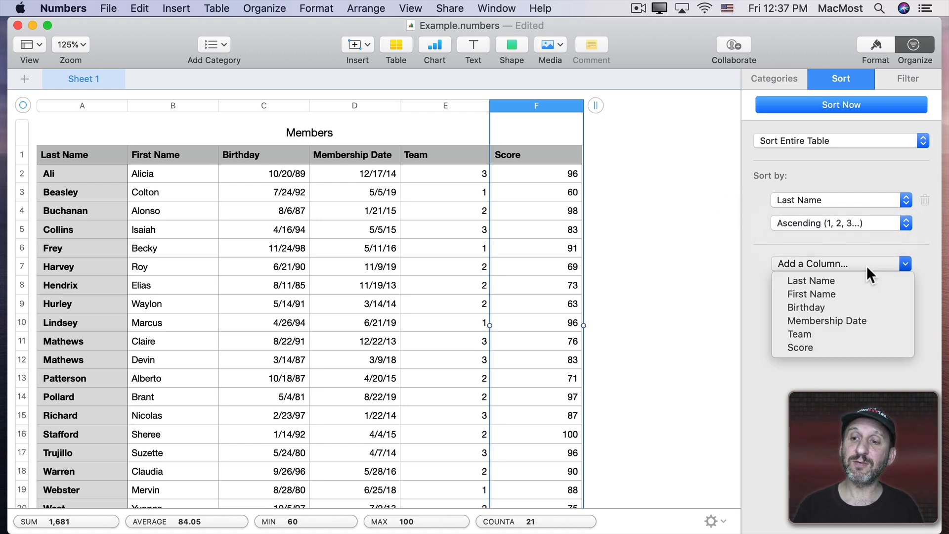
left_click(850, 291)
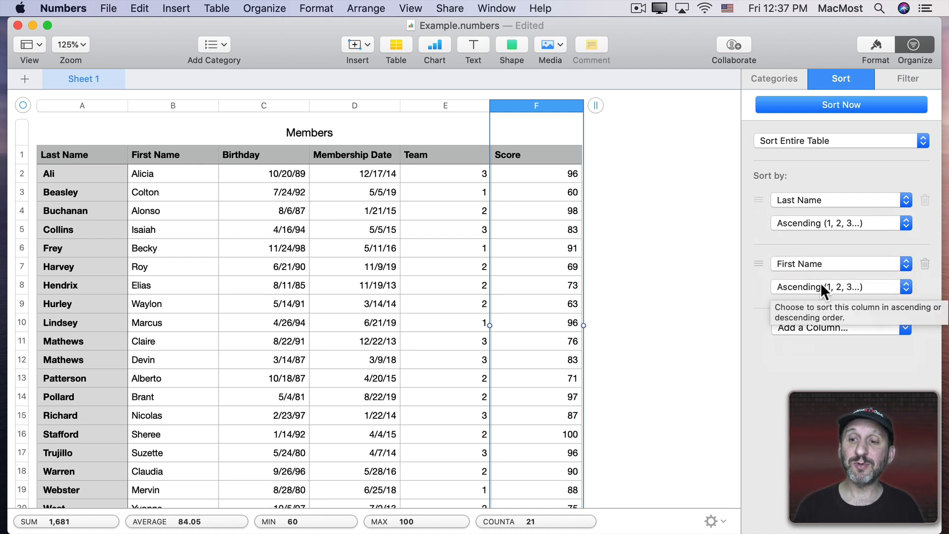
left_click(827, 105)
left_click(827, 105)
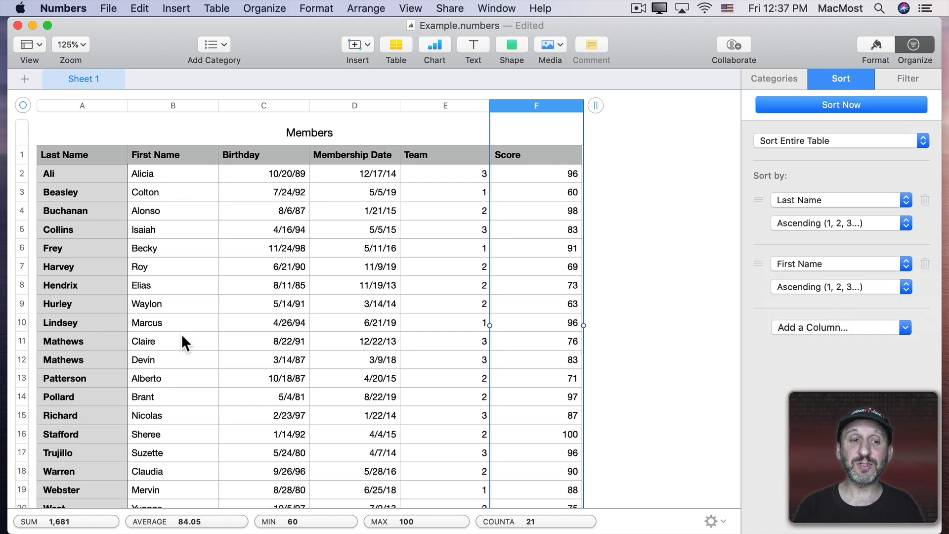
Step: Sort the table ascending by Score, and restore the name order by running the saved sort rules
left_click(576, 105)
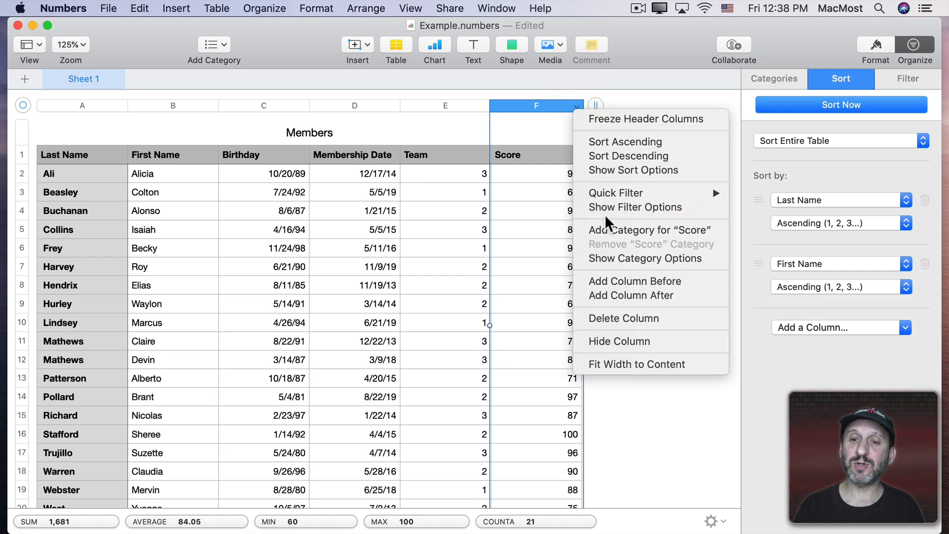
left_click(612, 143)
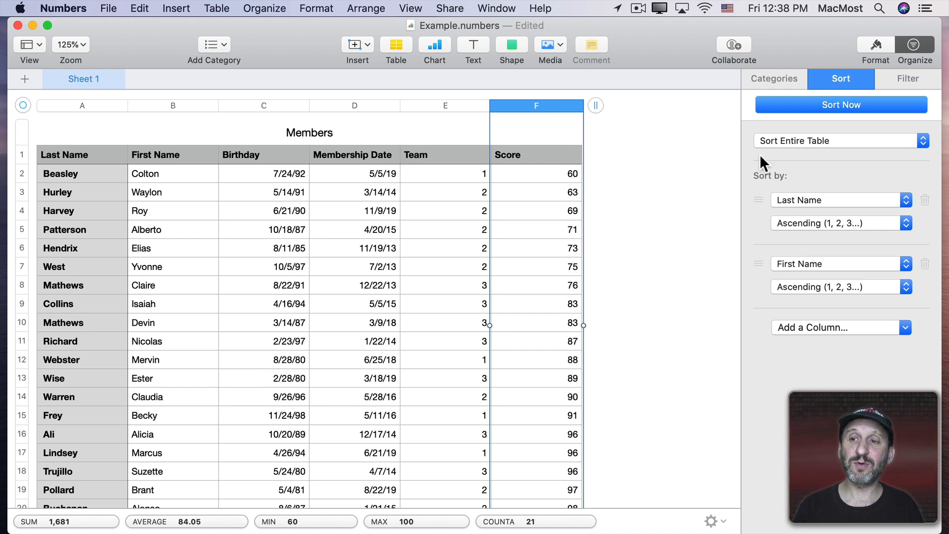
left_click(829, 105)
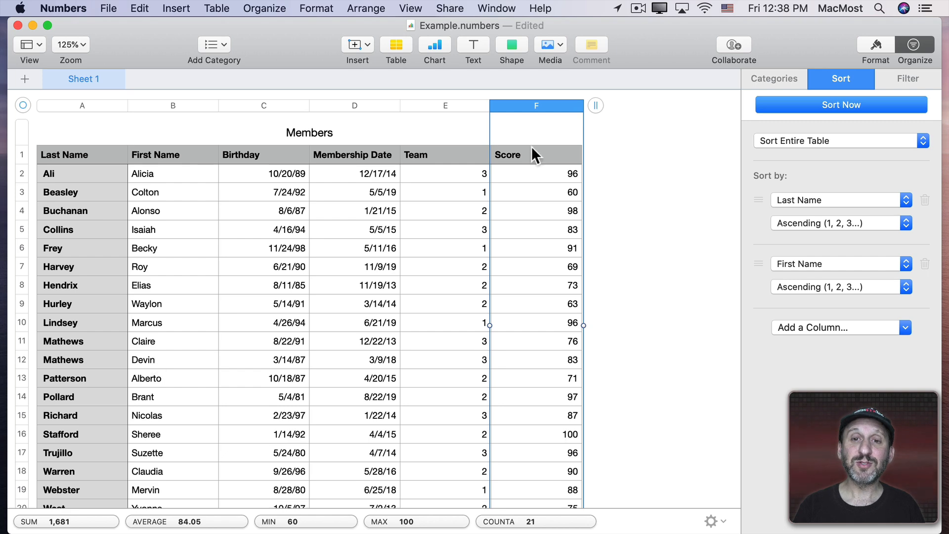
Step: Reapply the existing Last Name and First Name sort rules to the Members table
left_click(577, 106)
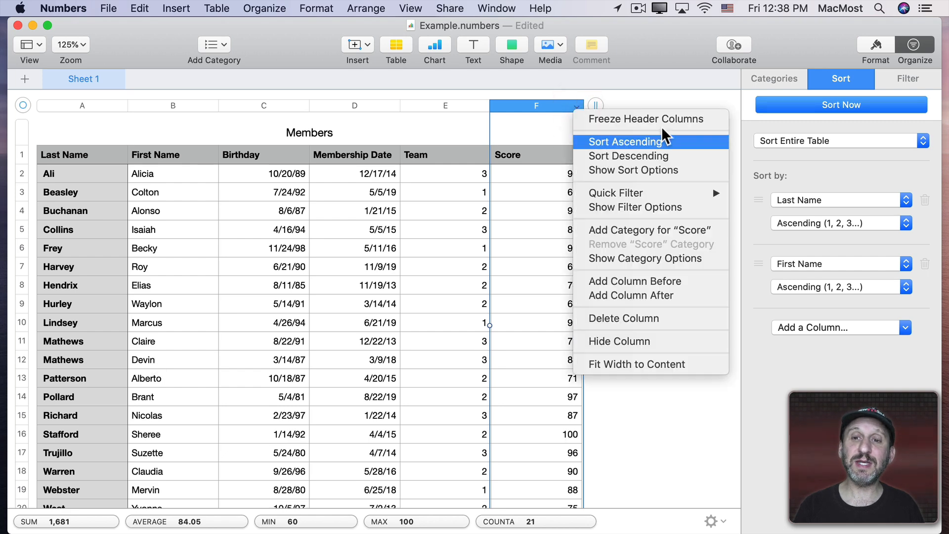
left_click(767, 109)
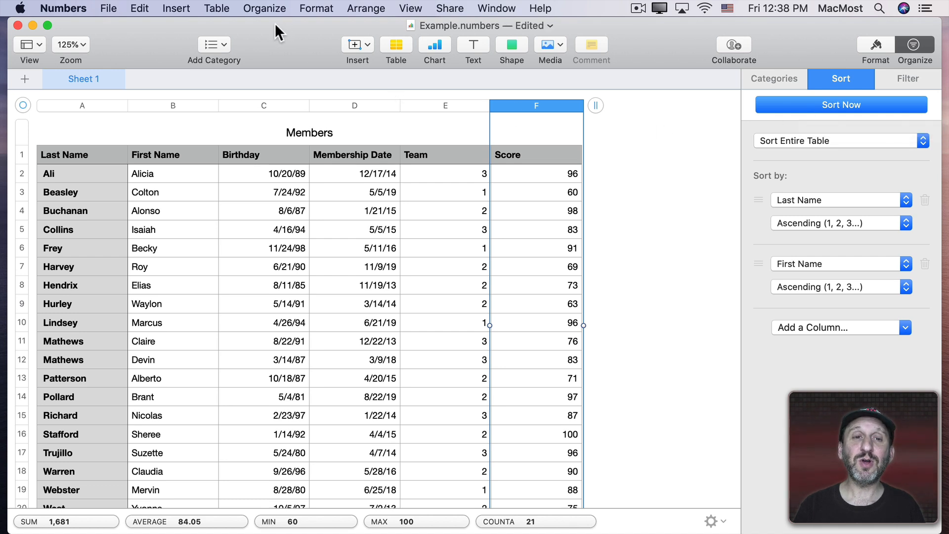
left_click(272, 6)
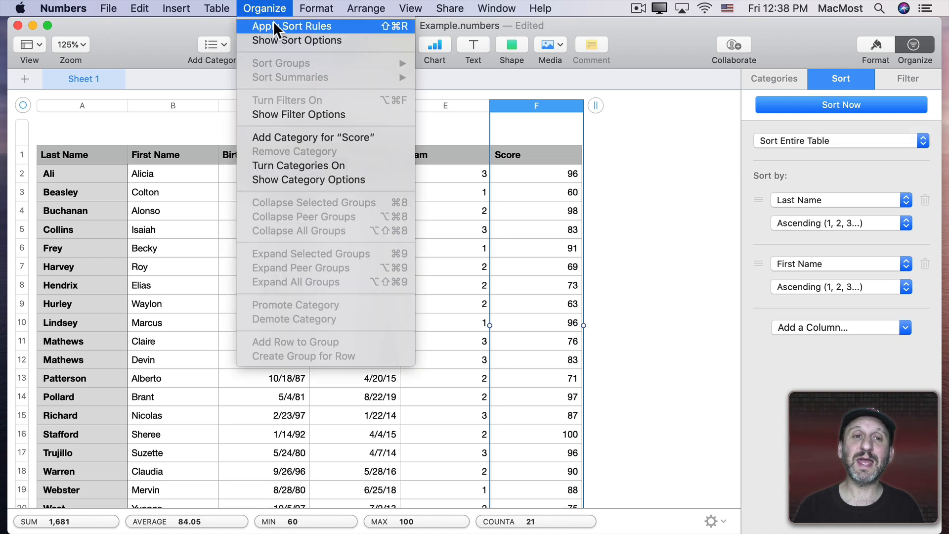
left_click(370, 24)
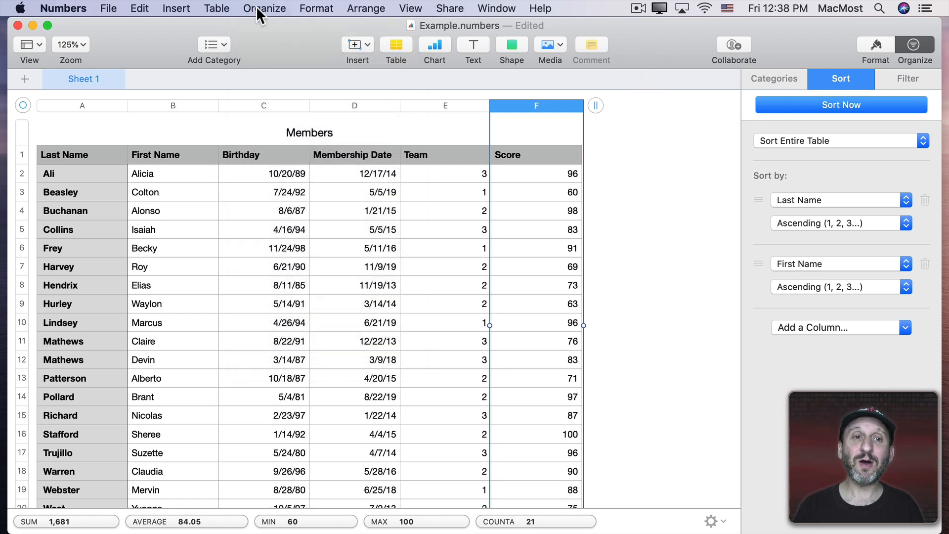
Step: Order the rows by ascending Score once more, select the first Last Name entry, and rerun the two-column name sort
left_click(572, 105)
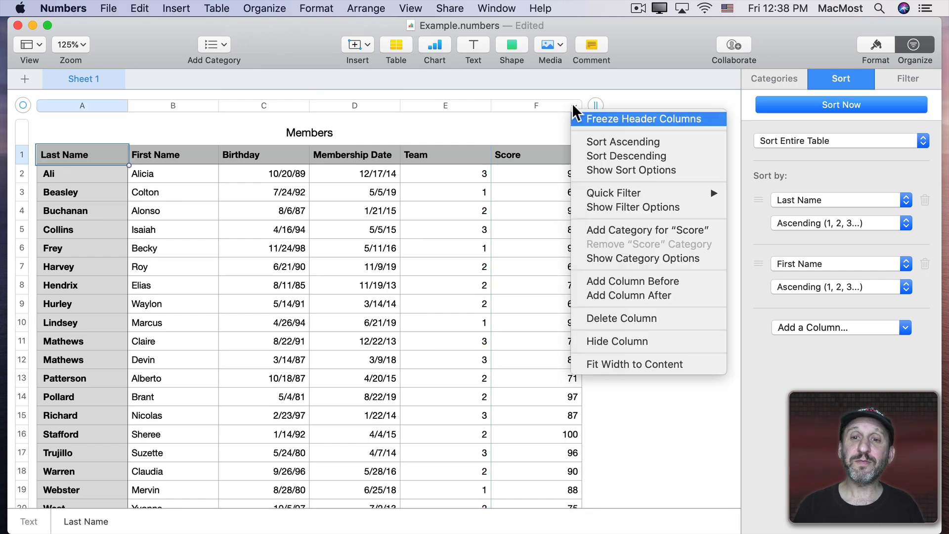
left_click(598, 142)
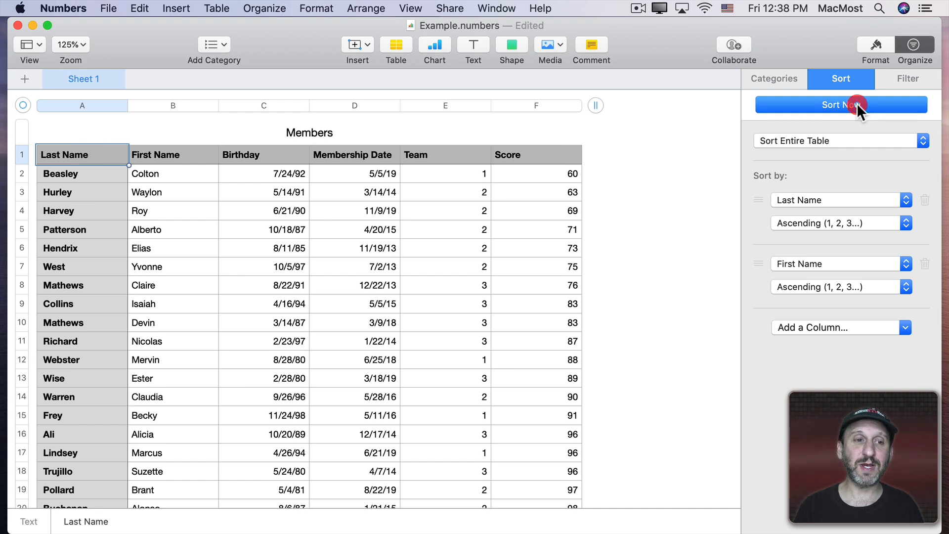
left_click(84, 179)
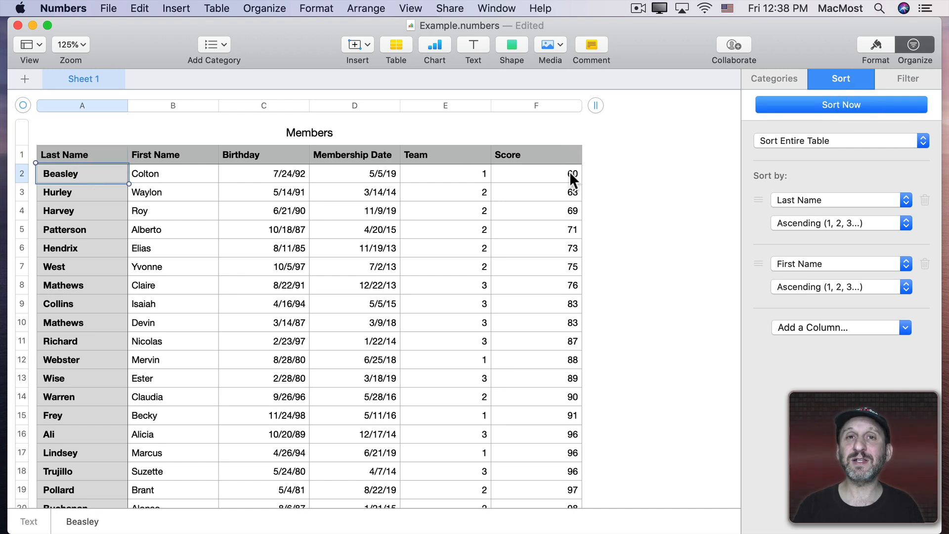
left_click(839, 108)
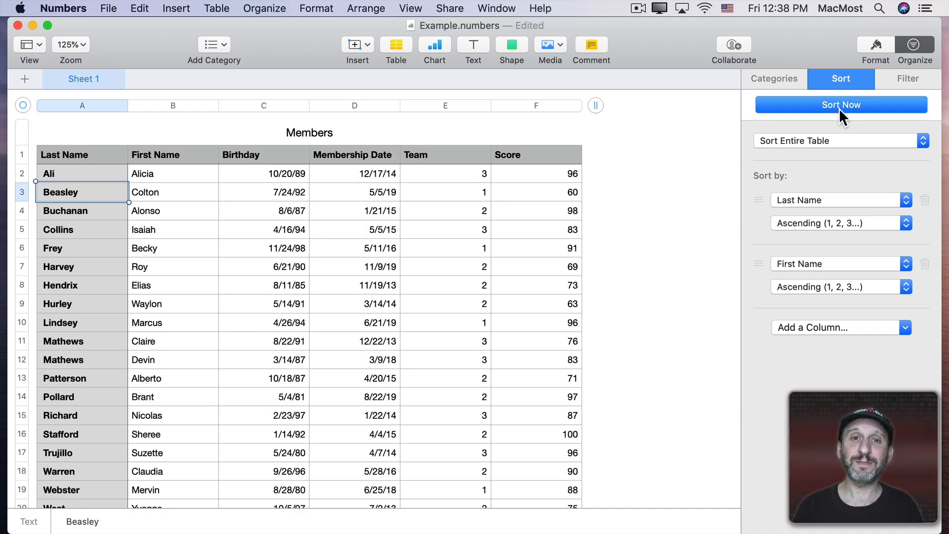
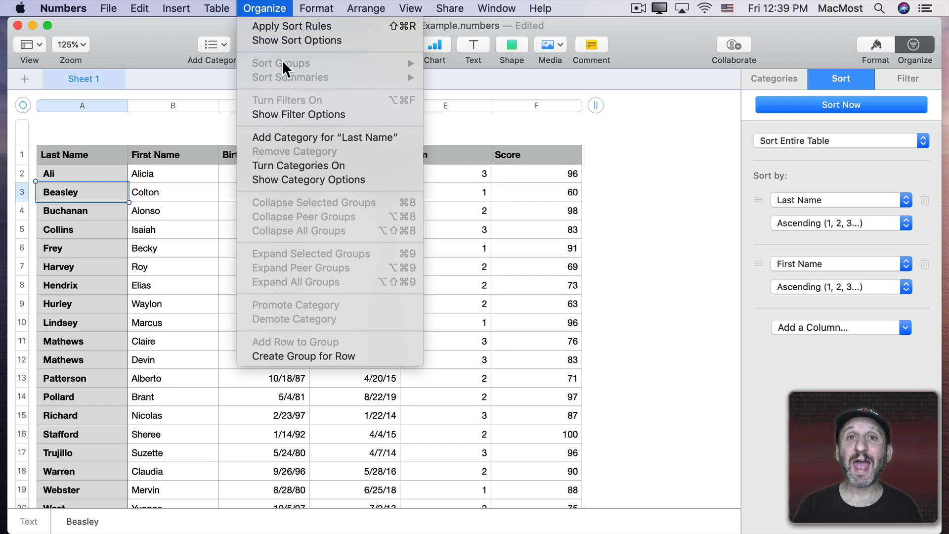
Step: Group the Members table into categories based on the Team column
left_click(272, 9)
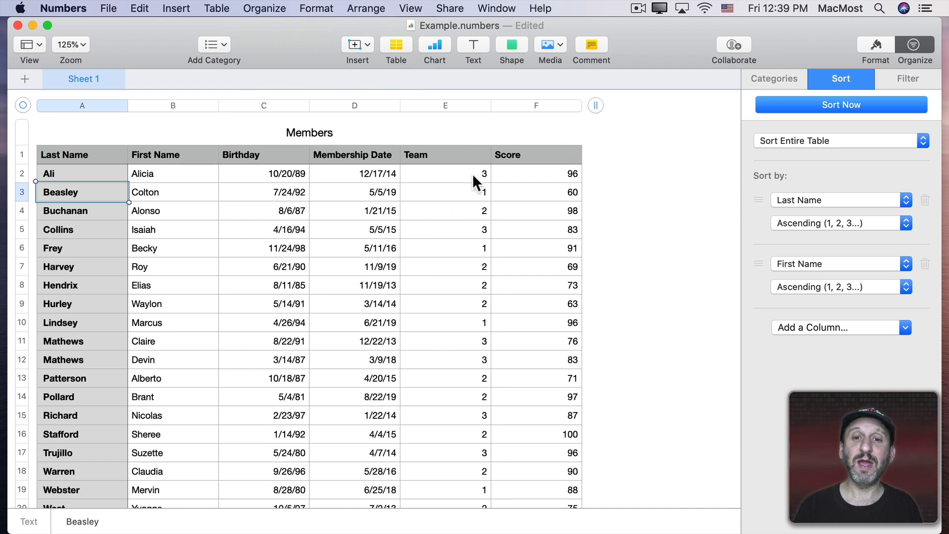
left_click(483, 105)
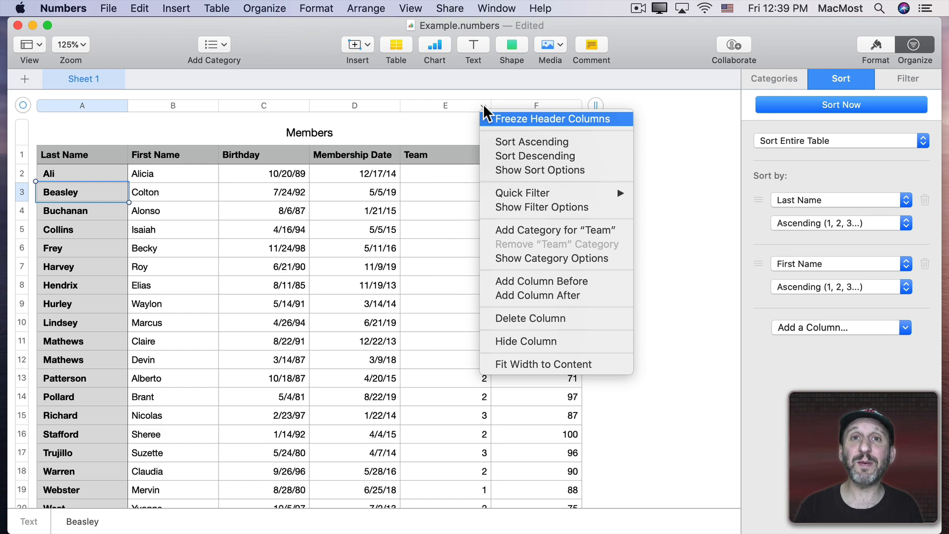
left_click(555, 231)
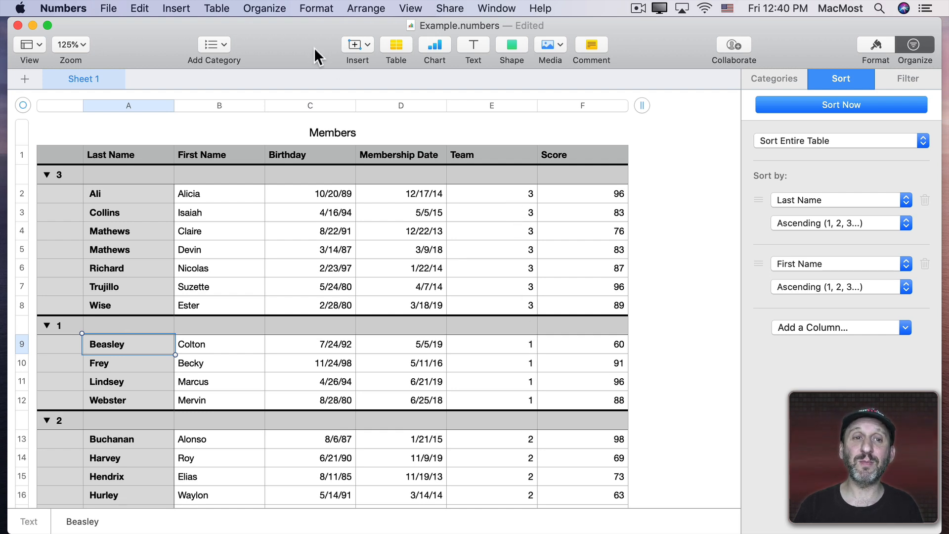
Step: Sort the category groups by Team value in ascending order
left_click(267, 7)
mouse_move(275, 61)
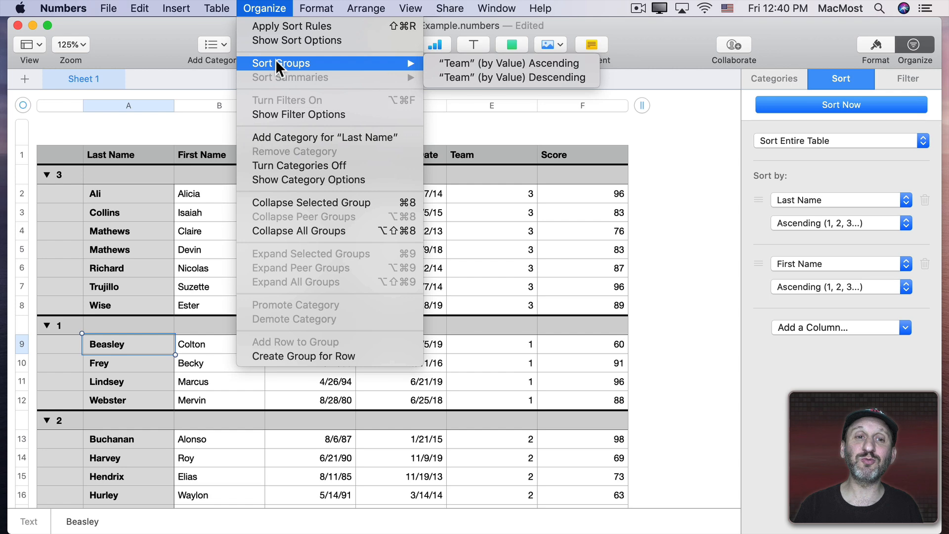
left_click(462, 62)
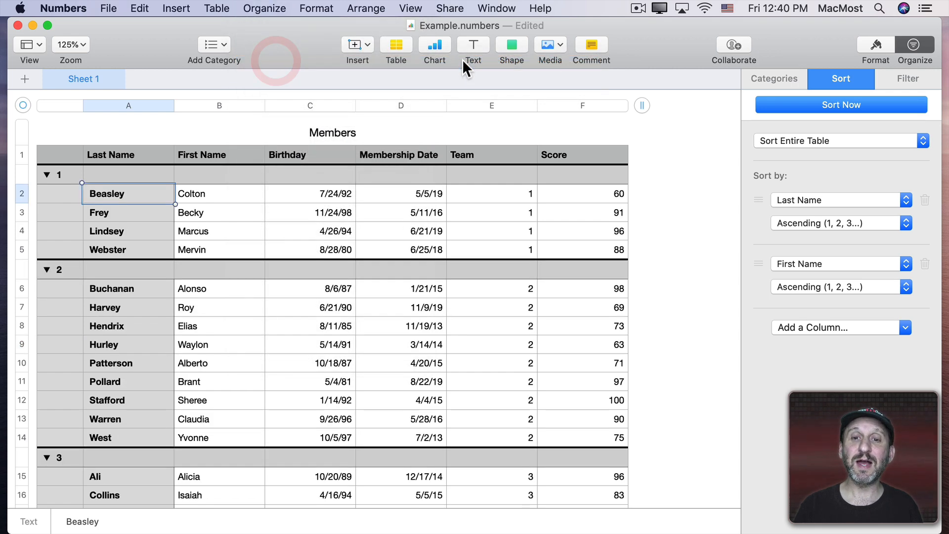
left_click(264, 8)
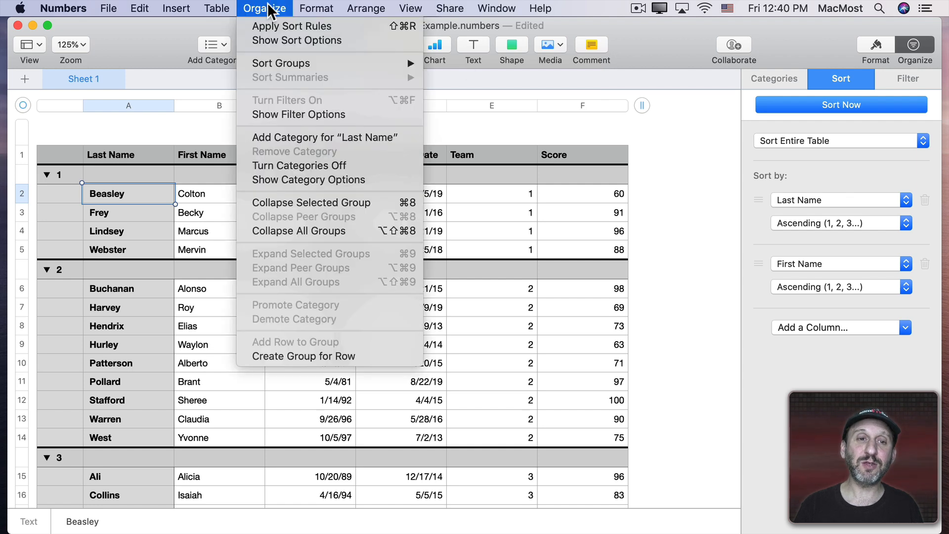
left_click(277, 8)
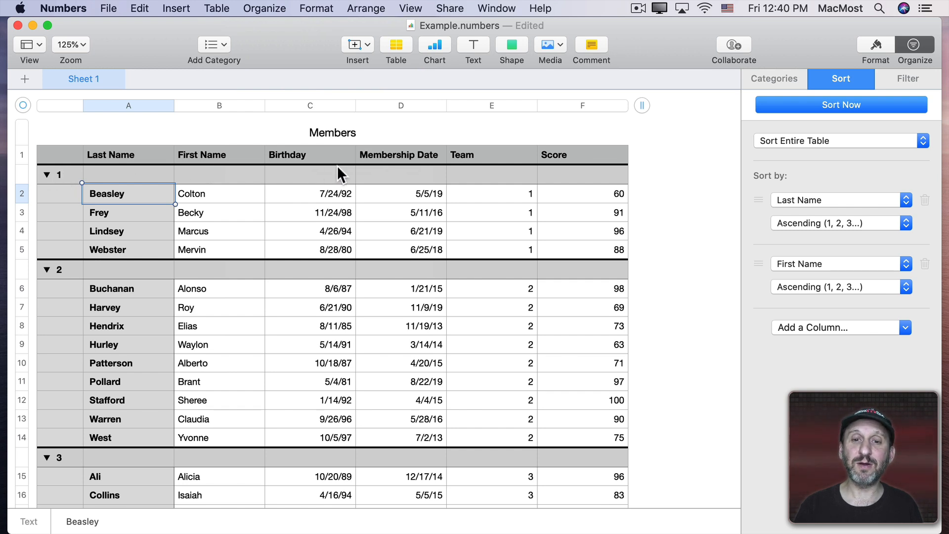
Step: Show the average Score in the category summary rows and sort the Team groups by that average in descending order
left_click(610, 174)
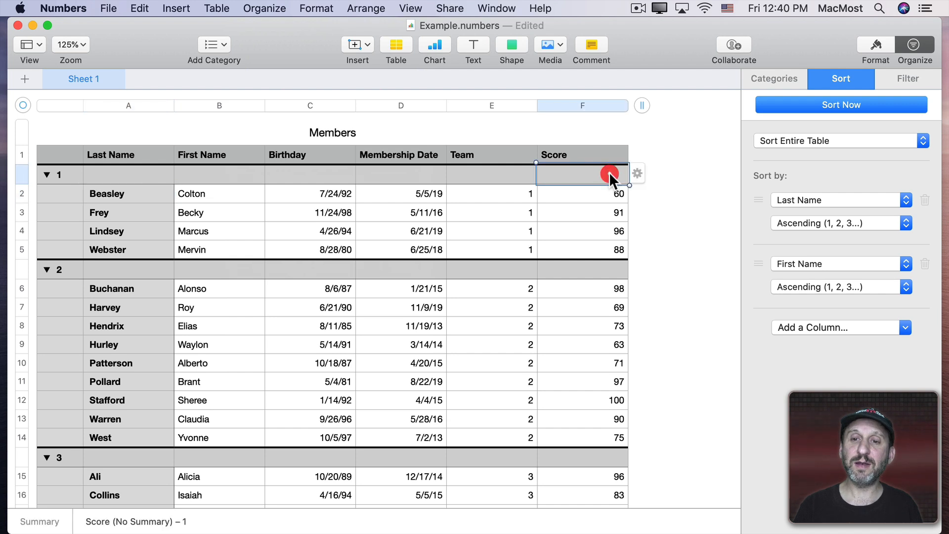
left_click(638, 174)
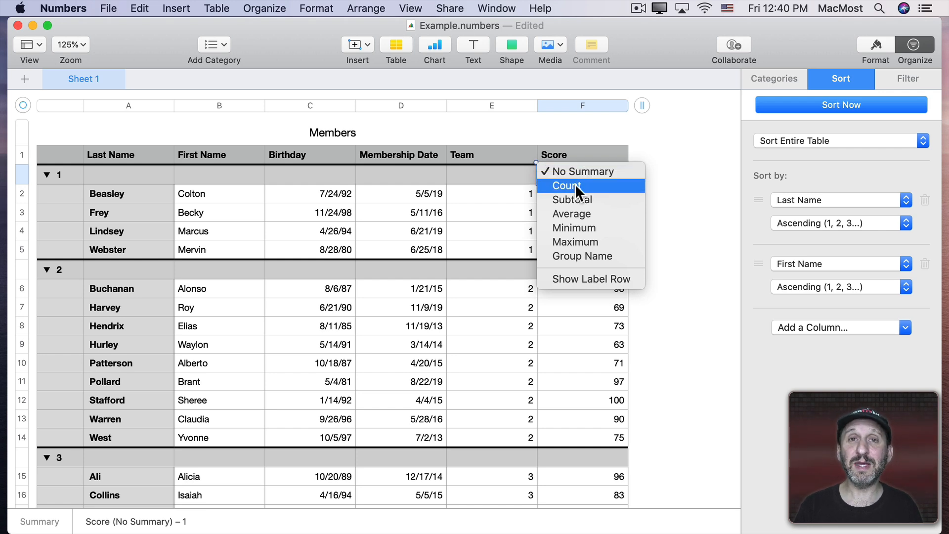
left_click(584, 212)
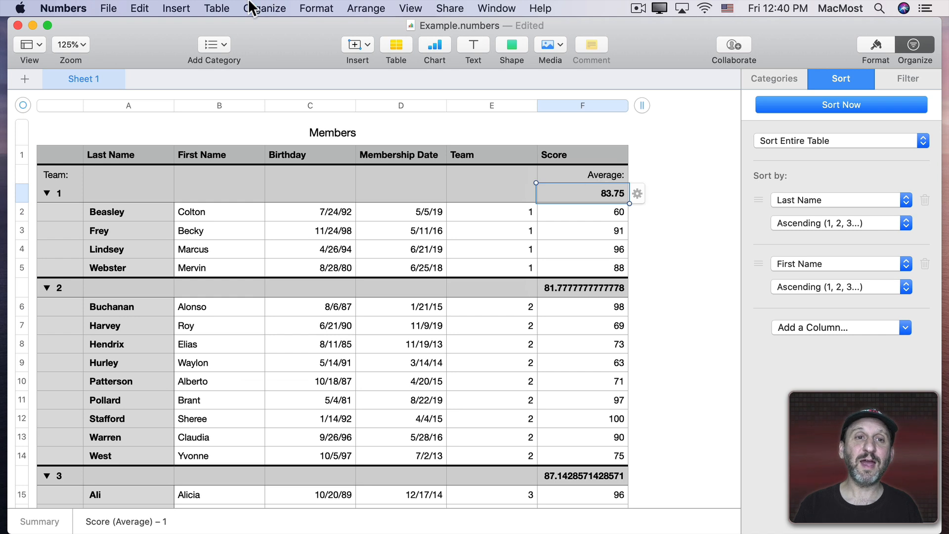
left_click(262, 8)
mouse_move(278, 81)
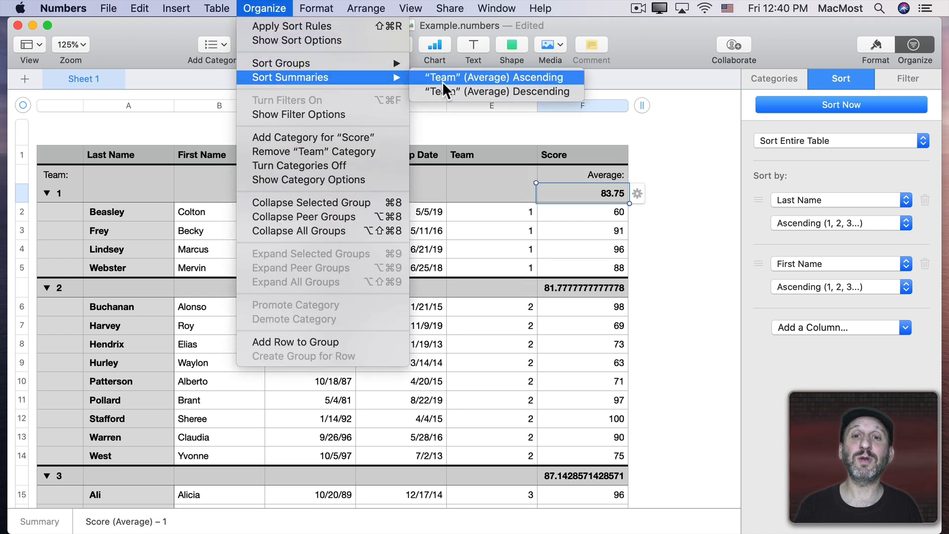
left_click(523, 93)
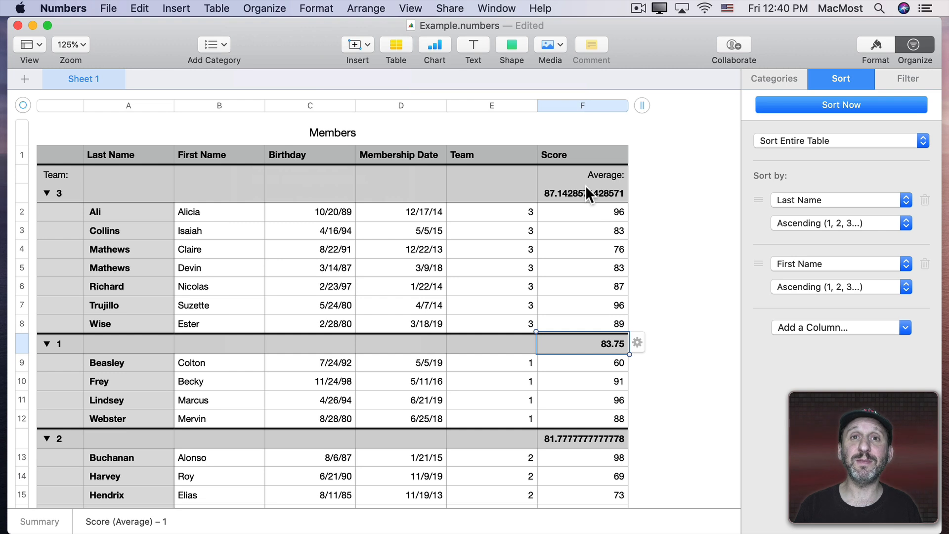
Step: Show a count for the Team column in the summary rows and sort the groups by that count in ascending order
left_click(493, 192)
left_click(545, 192)
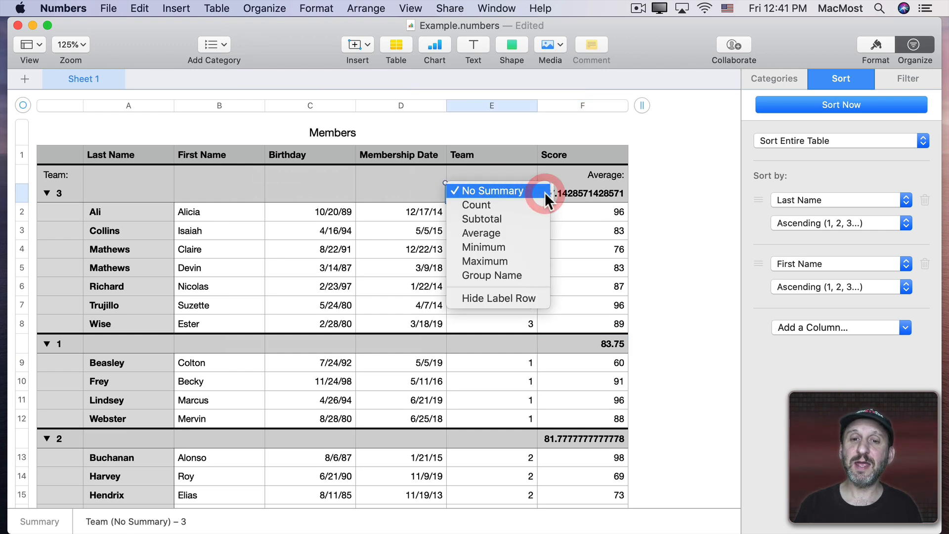
left_click(506, 204)
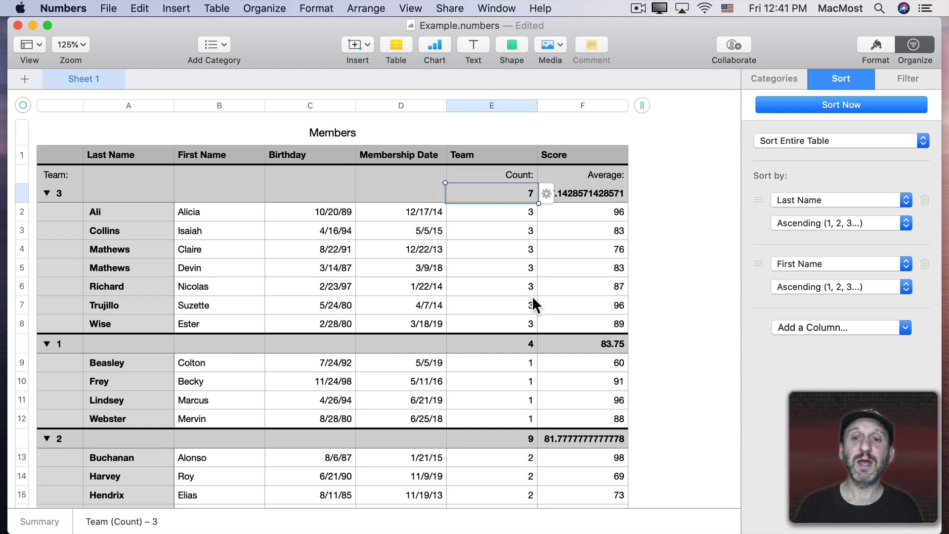
left_click(262, 8)
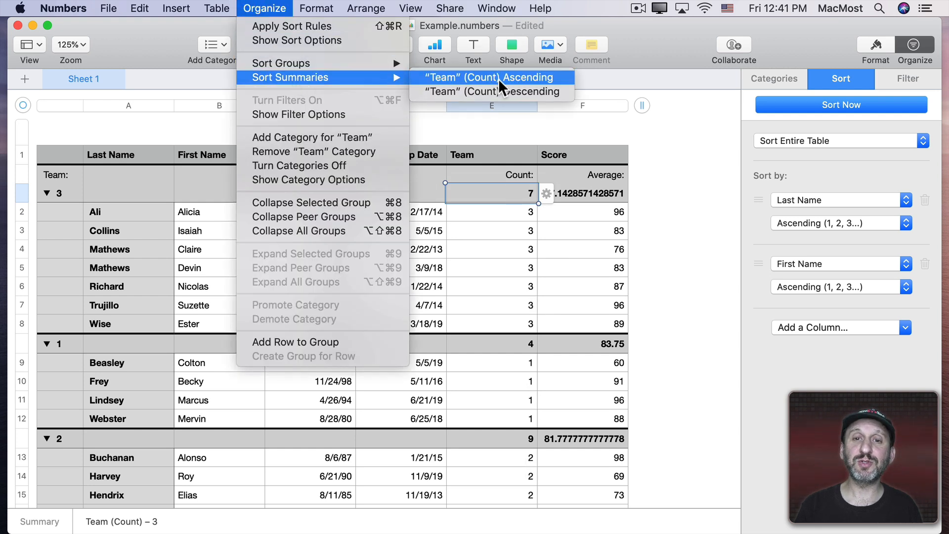
left_click(500, 79)
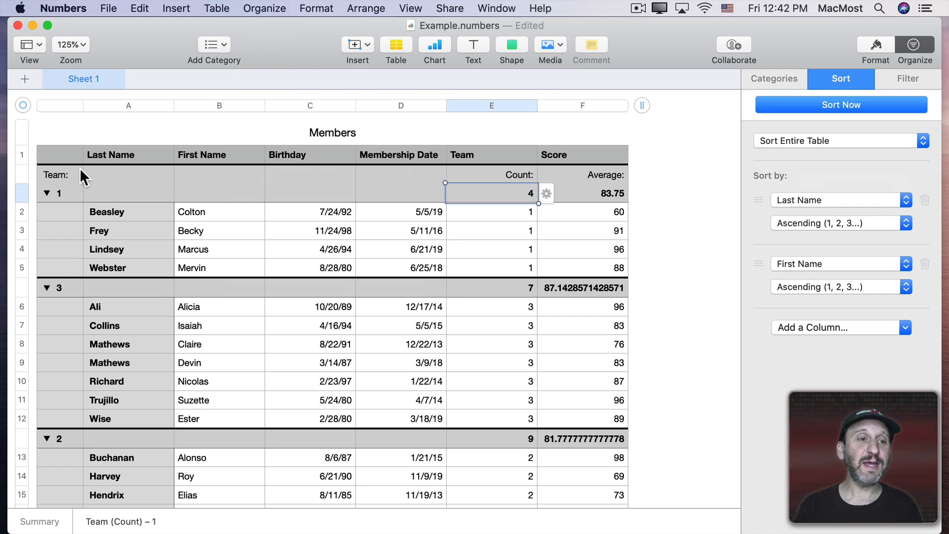
Step: Collapse the three Team groups one by one, expand all groups together, and collapse them all together again
left_click(48, 193)
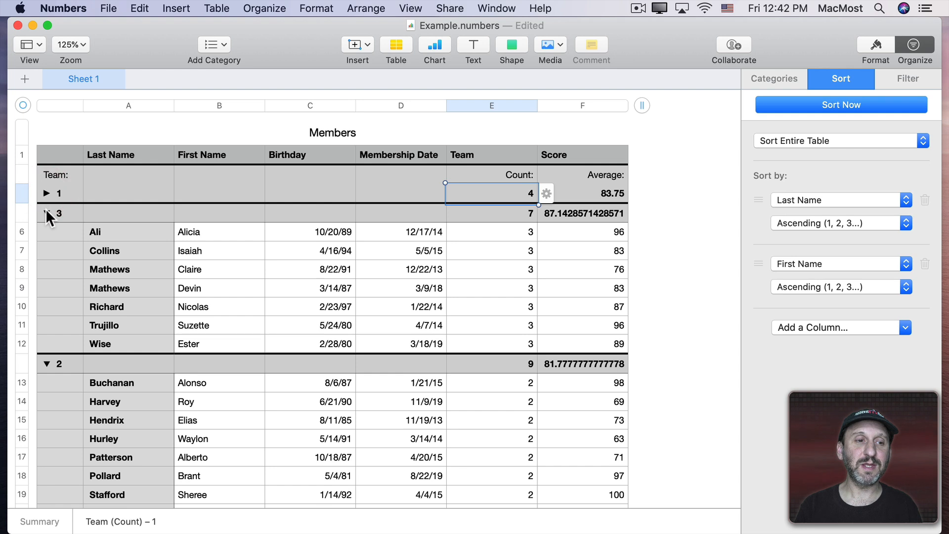
left_click(46, 213)
left_click(46, 233)
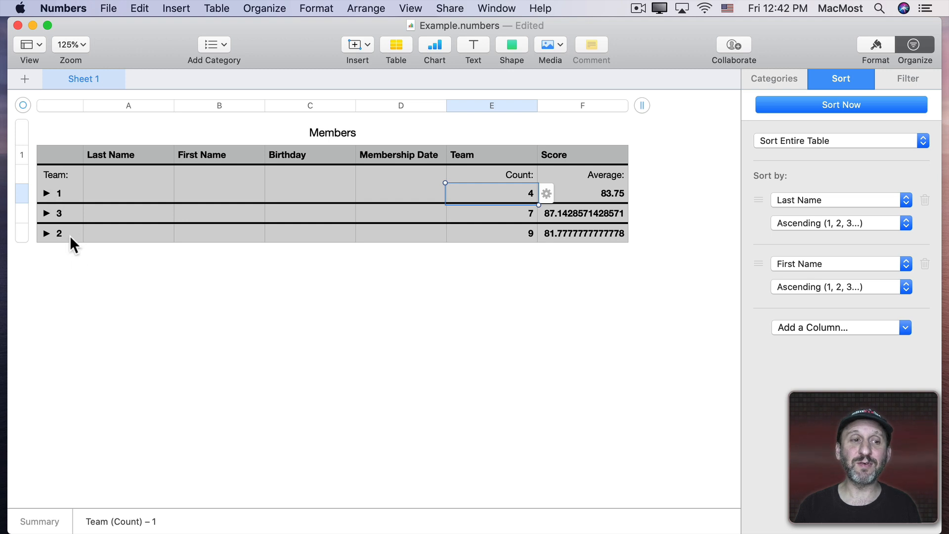
key("alt")
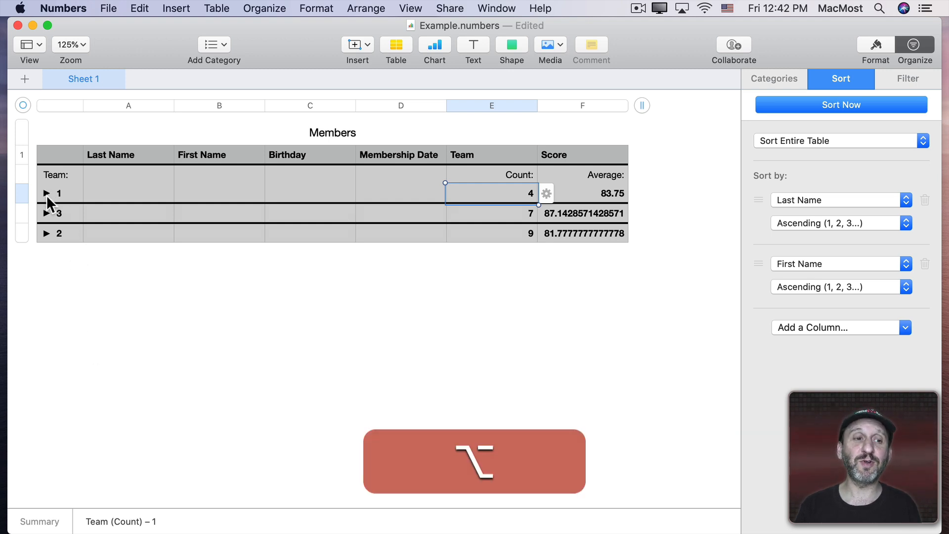
left_click(47, 194, "alt")
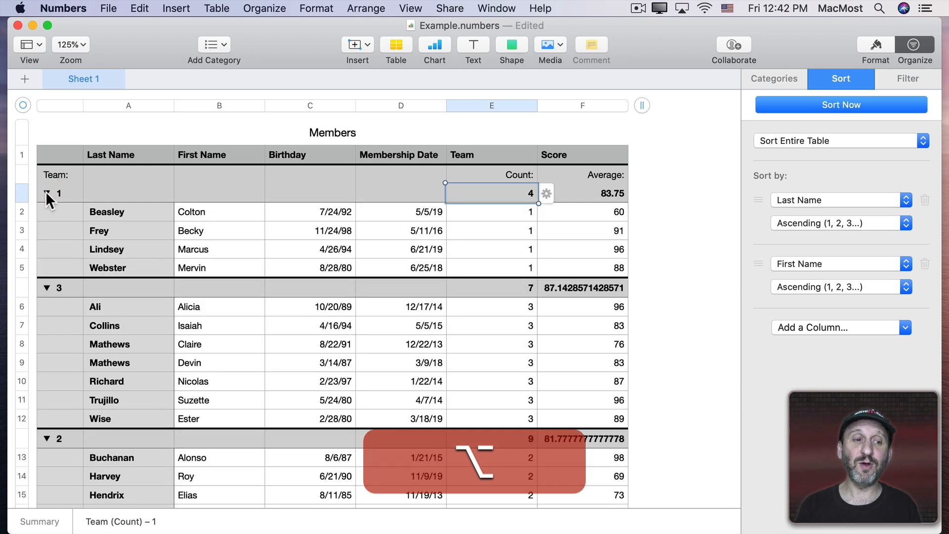
left_click(47, 193, "alt")
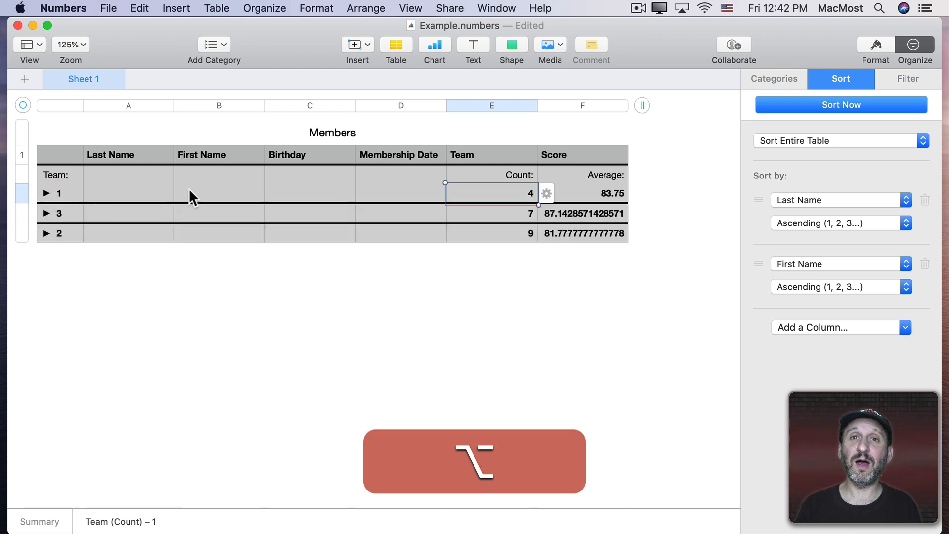
Step: Turn off categories for the Members table and select the Team cell in row 5
left_click(273, 8)
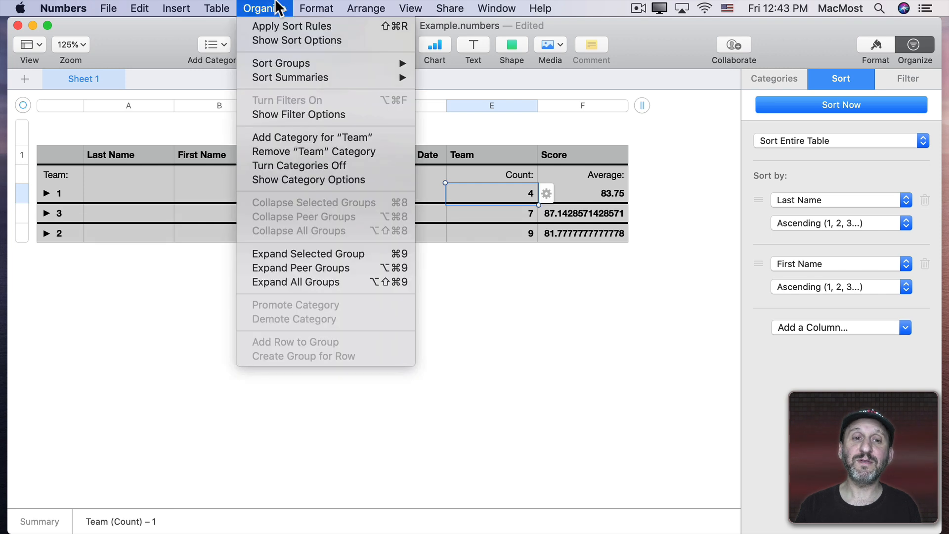
left_click(294, 165)
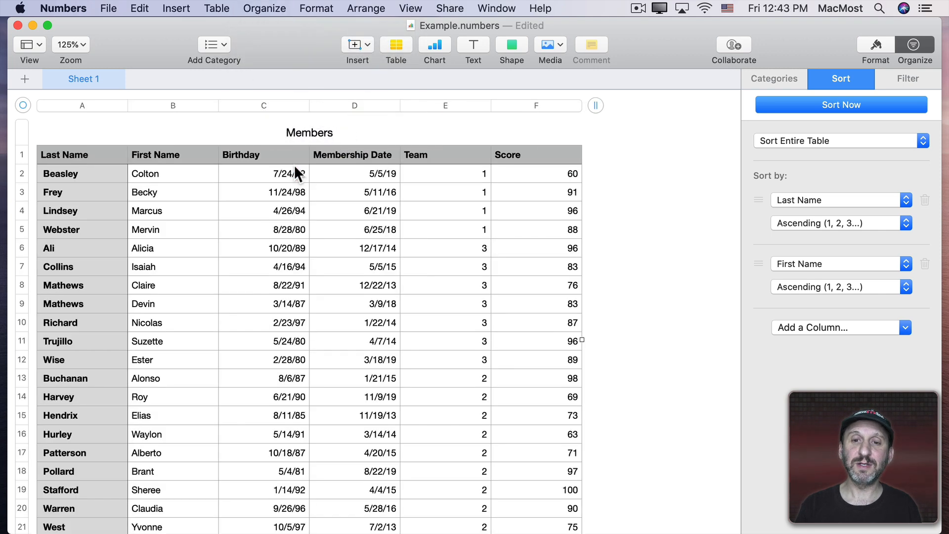
left_click(468, 174)
left_click(470, 209)
left_click(469, 229)
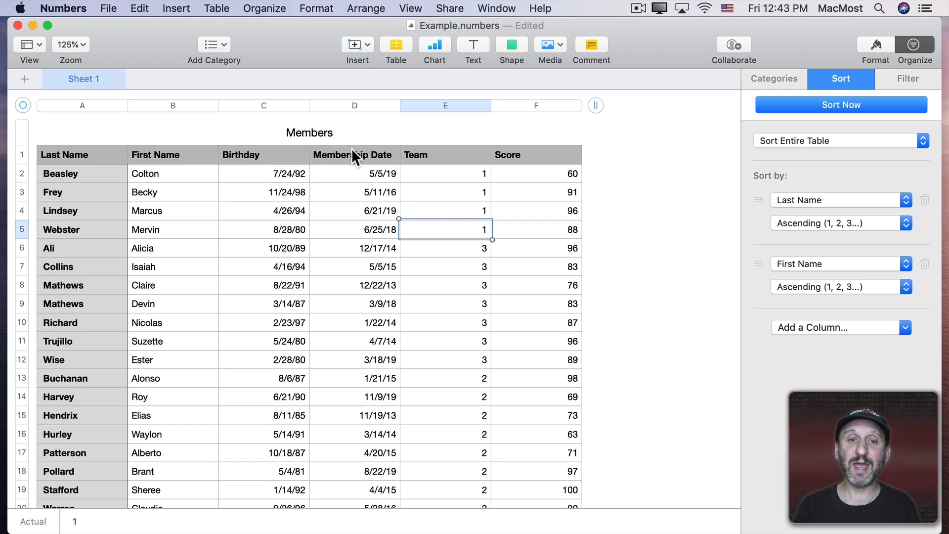
Step: Add a column after Membership Date and give it the header "Age When Joined"
left_click(392, 106)
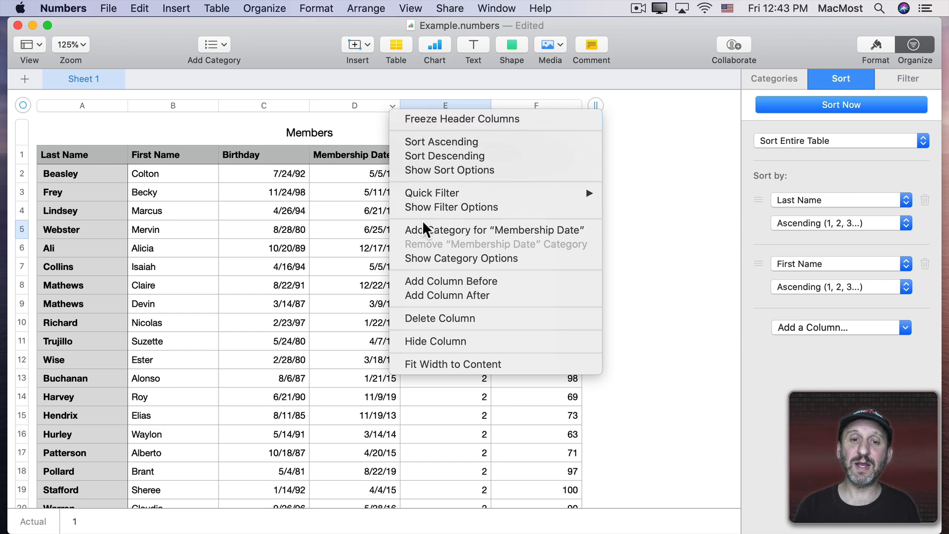
left_click(430, 295)
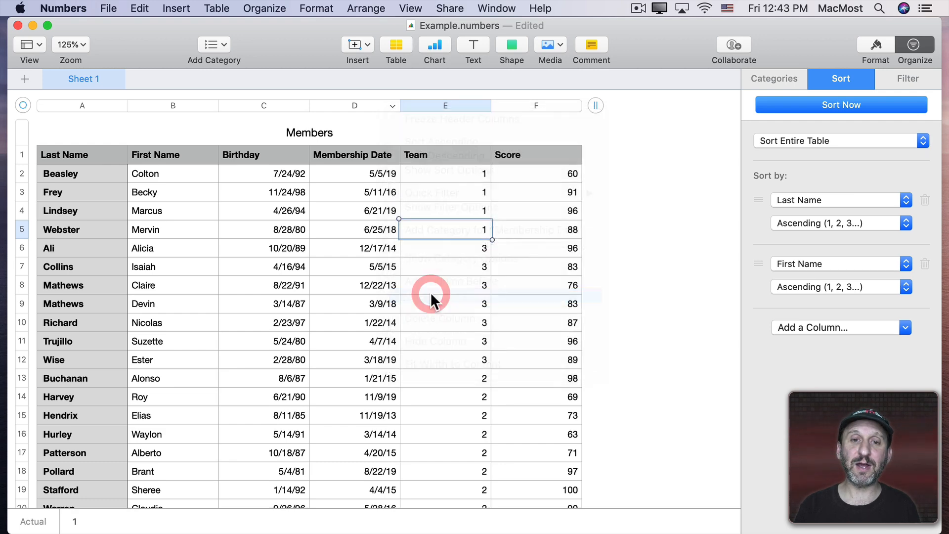
left_click(438, 157)
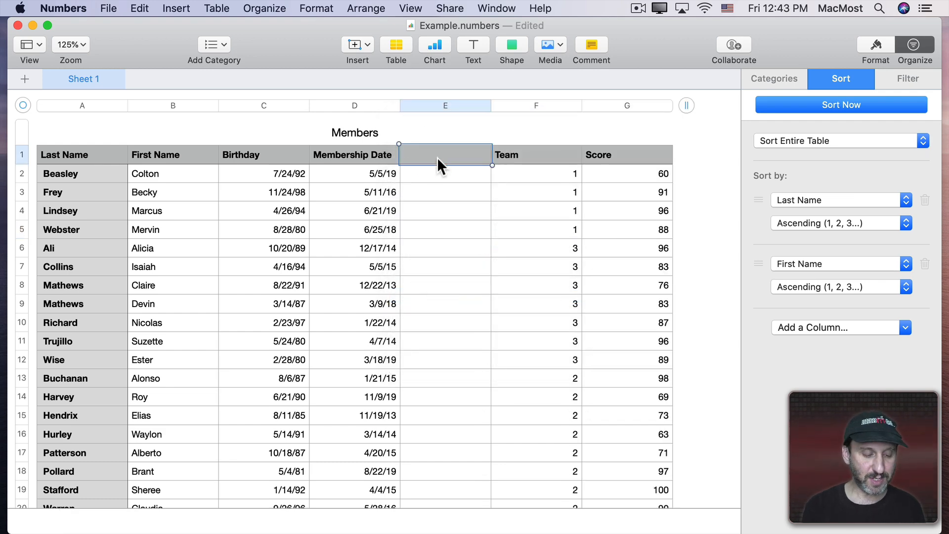
type("Age When ")
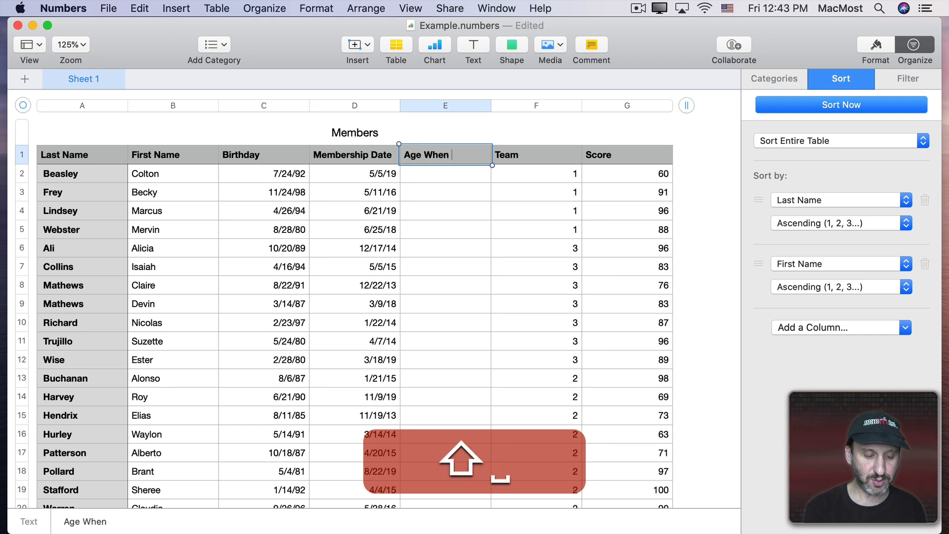
type("Joined")
key("Return")
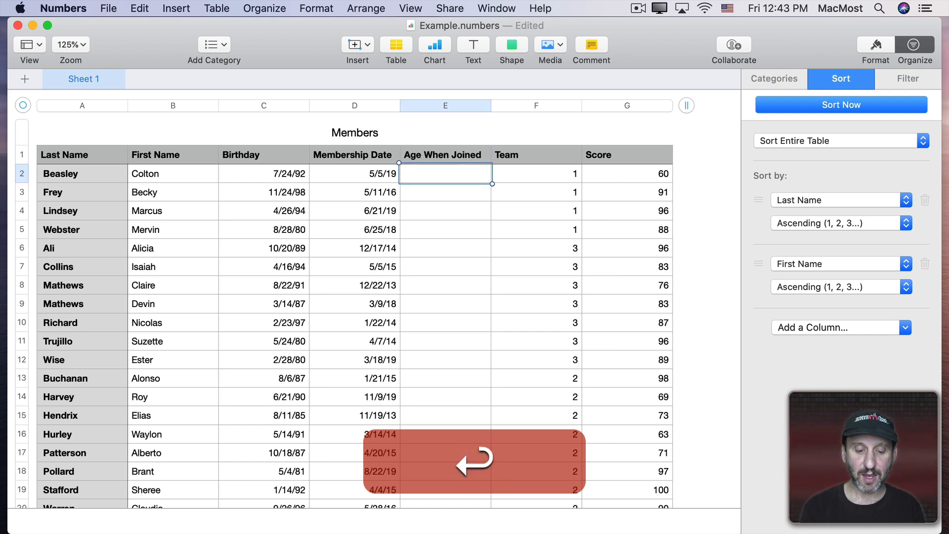
Step: Enter a formula in the first Age When Joined cell that subtracts Birthday from Membership Date
key("equal")
left_click(331, 172)
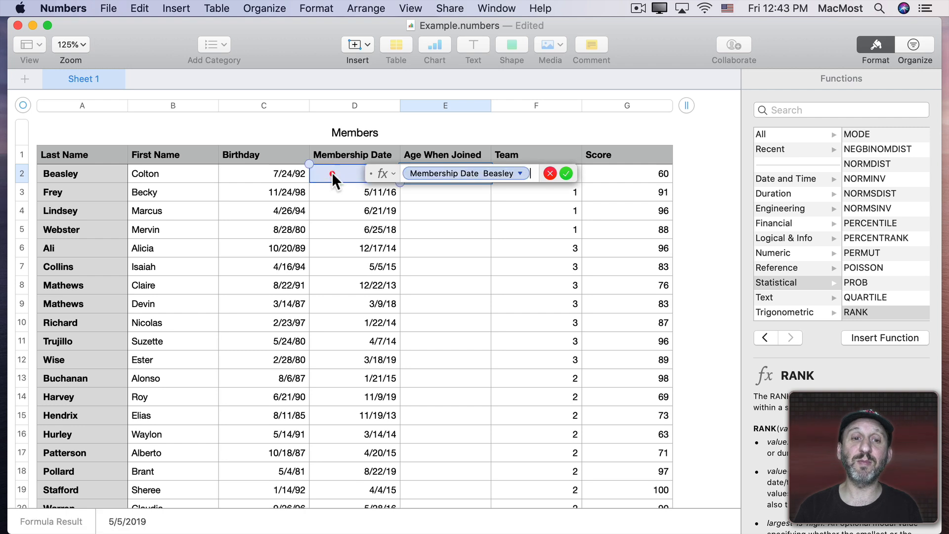
type("-")
left_click(275, 172)
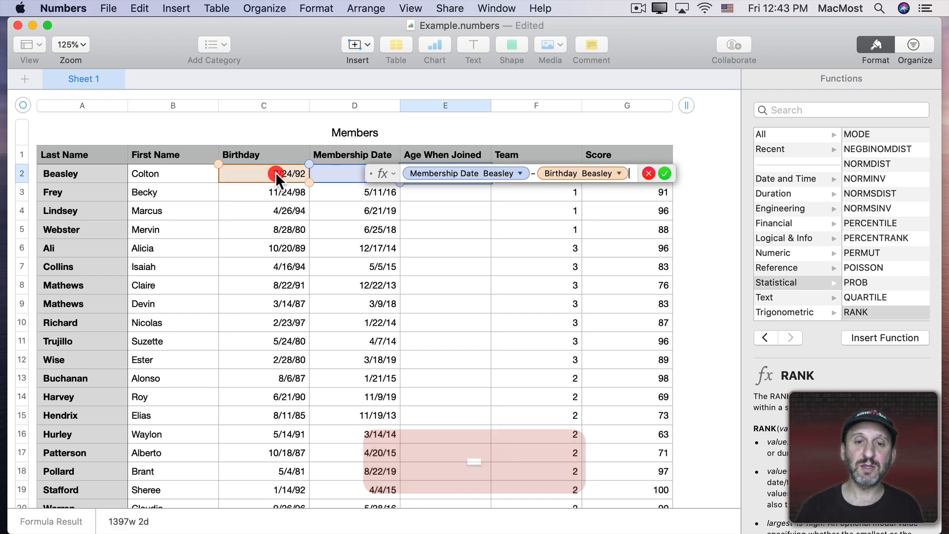
key("Return")
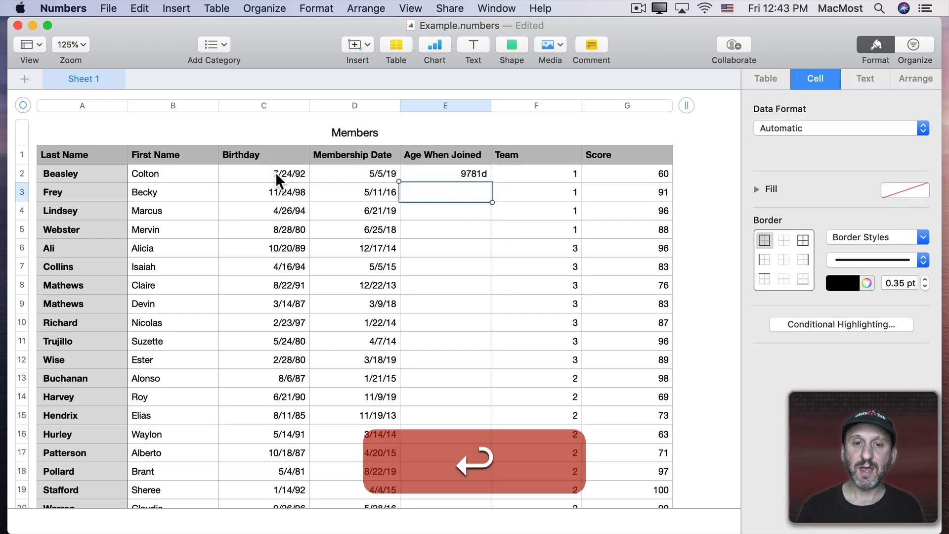
Step: Copy the date-difference formula to the whole Age When Joined column and sort the table by that column in ascending order
left_click(465, 173)
key("super+c")
left_click(443, 105)
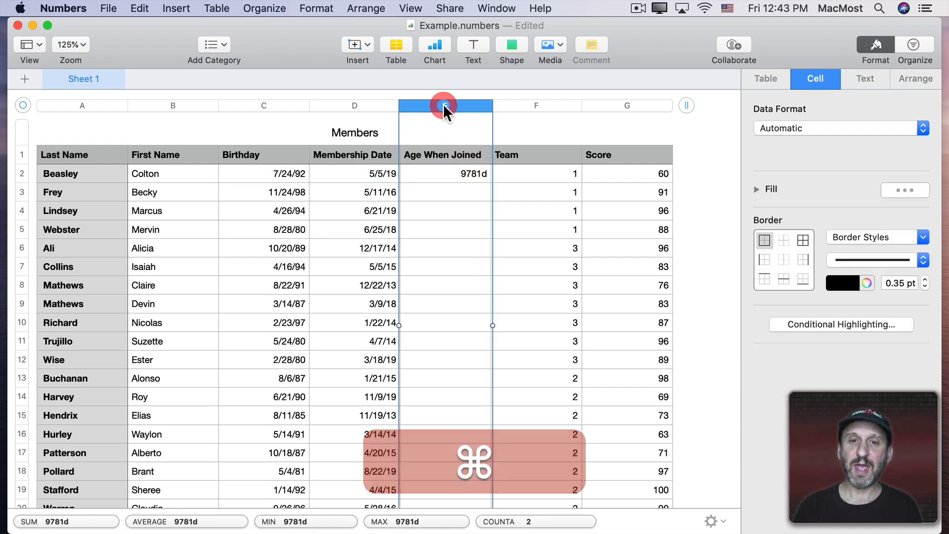
key("super+v")
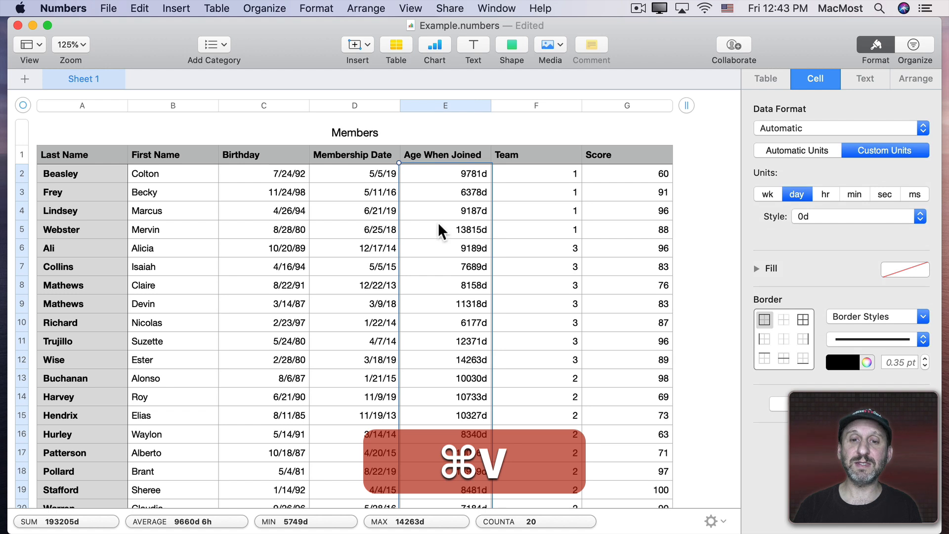
left_click(483, 106)
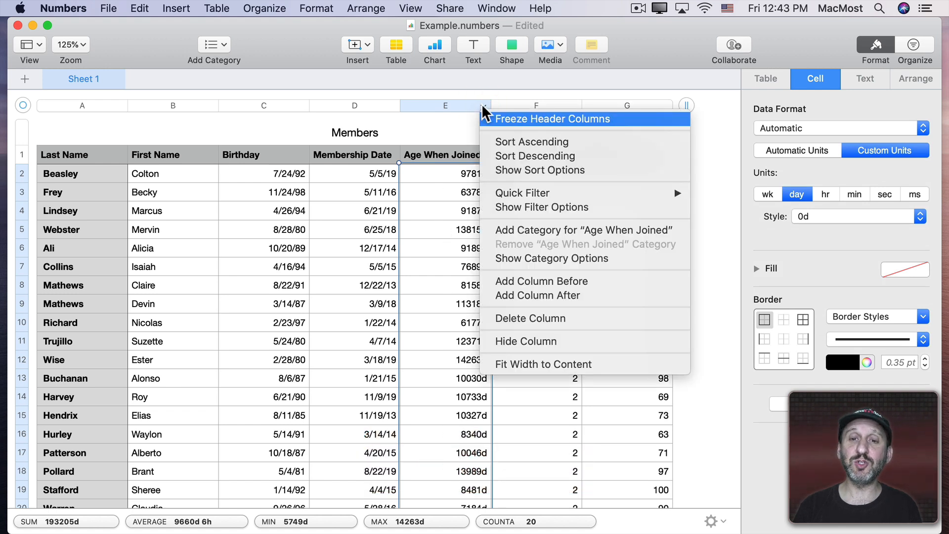
left_click(519, 142)
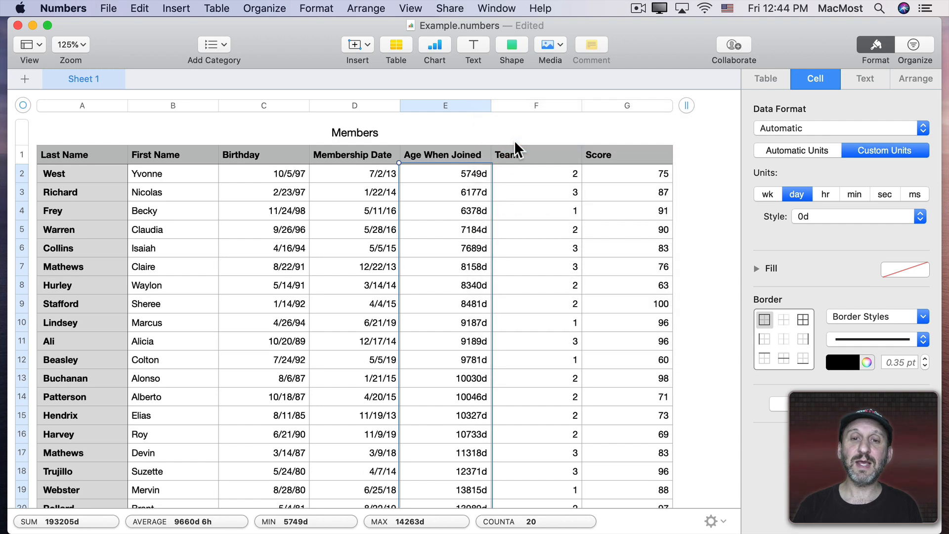
Step: Replace the formula in cell E2 with YEARFRAC from Birthday to Membership Date, using the actual/actual days basis
double_click(479, 175)
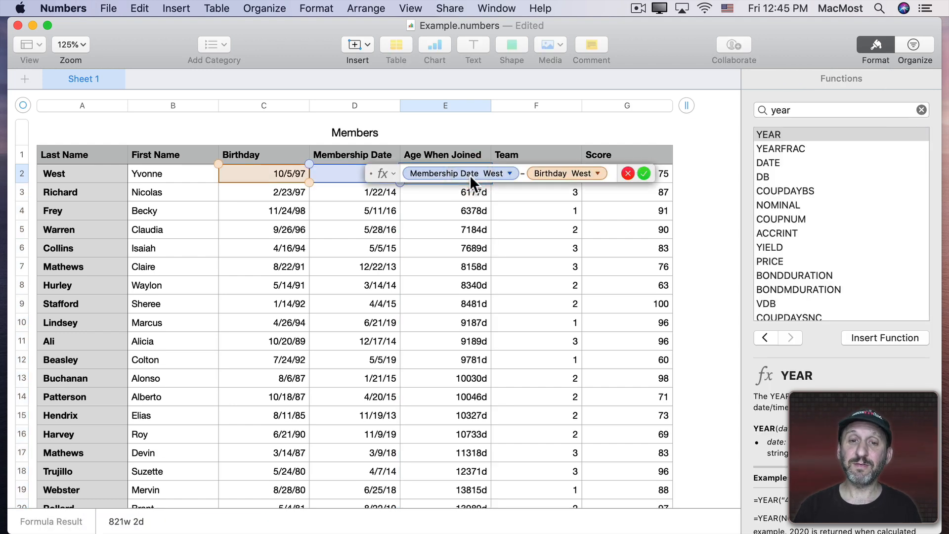
key("super+BackSpace")
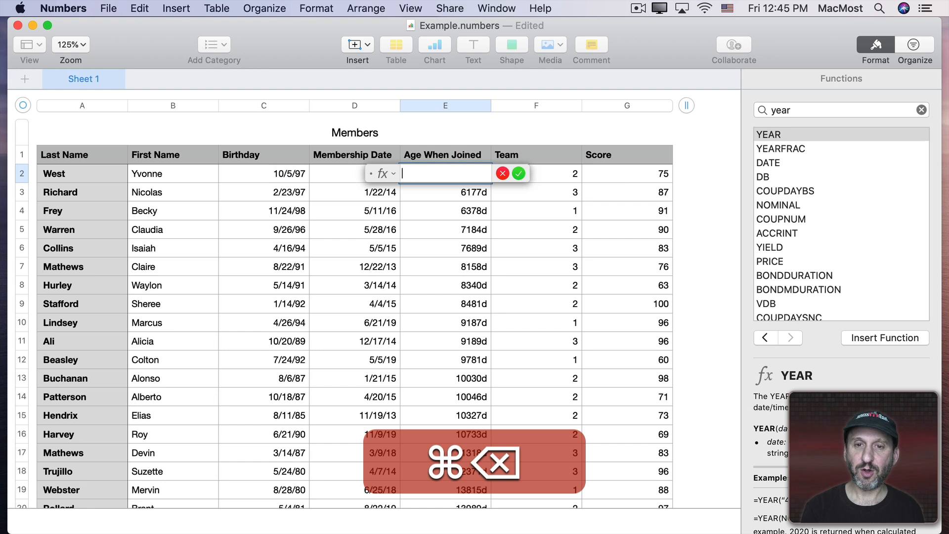
left_click(796, 148)
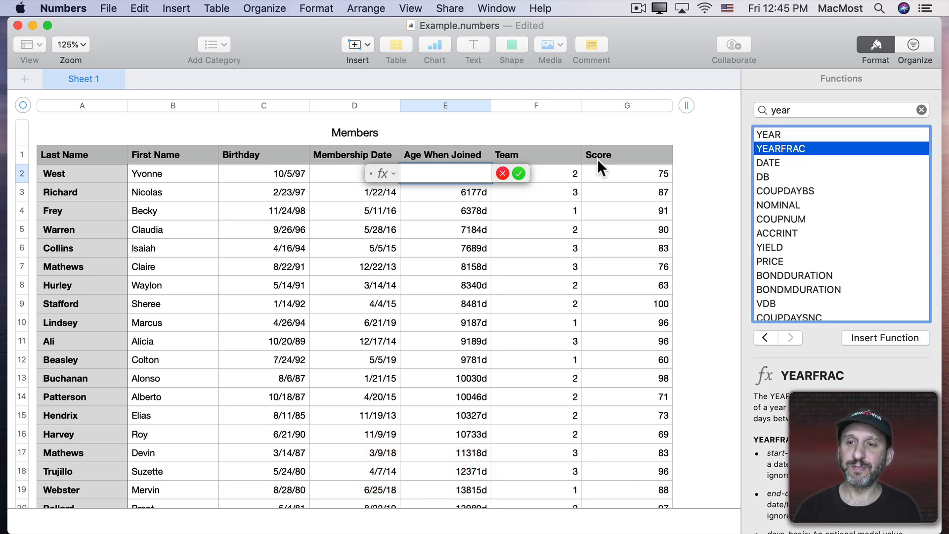
double_click(779, 146)
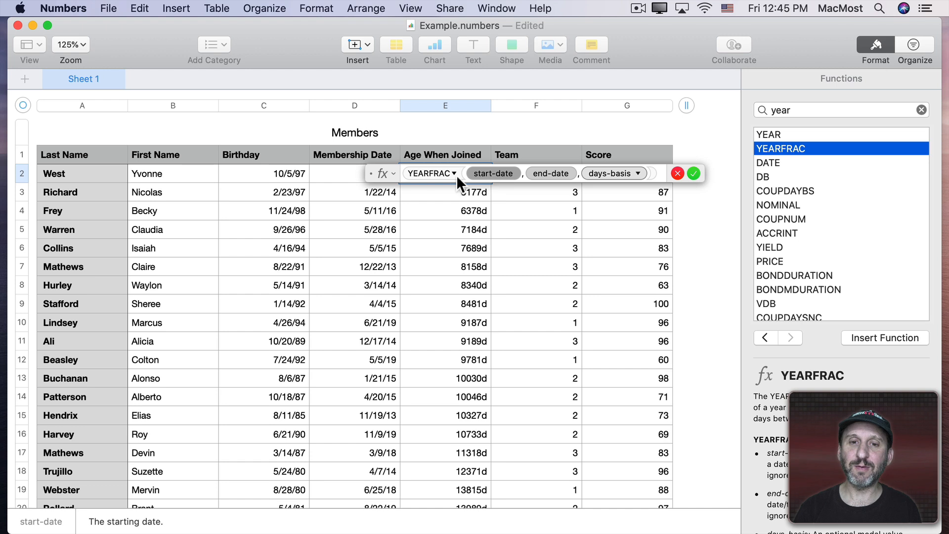
left_click(278, 173)
left_click(584, 176)
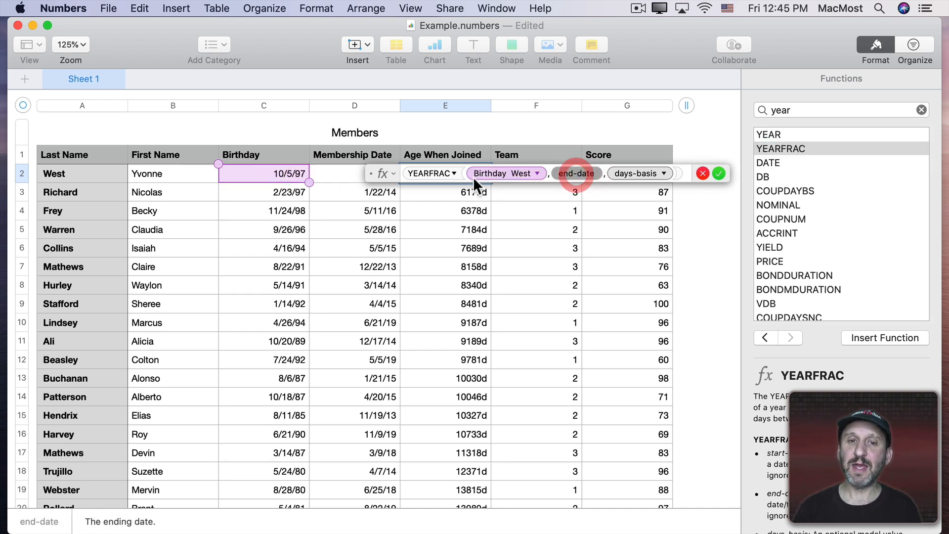
left_click(334, 174)
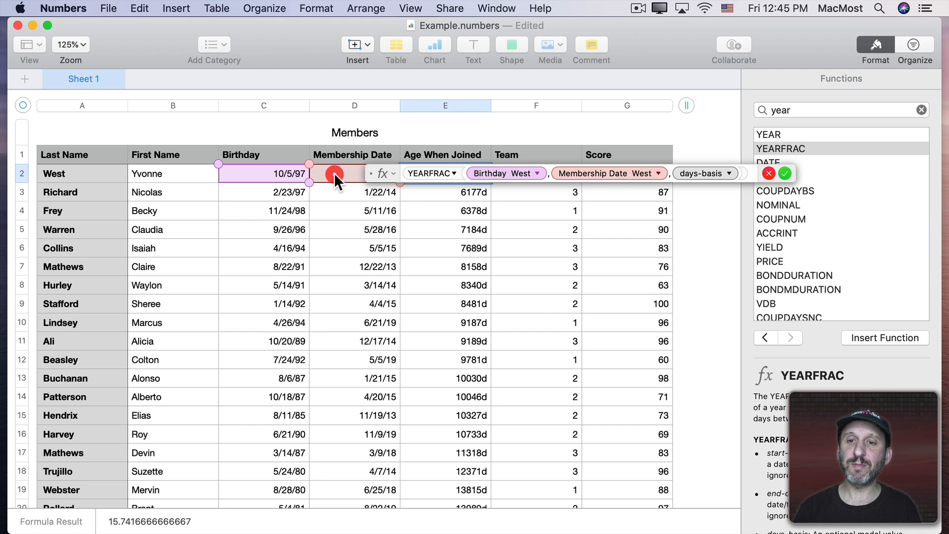
left_click(729, 173)
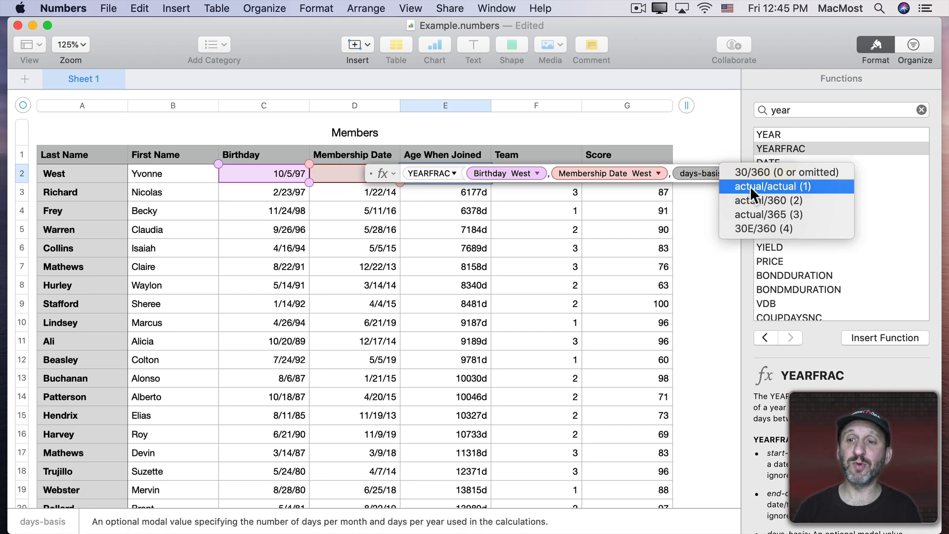
left_click(742, 184)
left_click(792, 173)
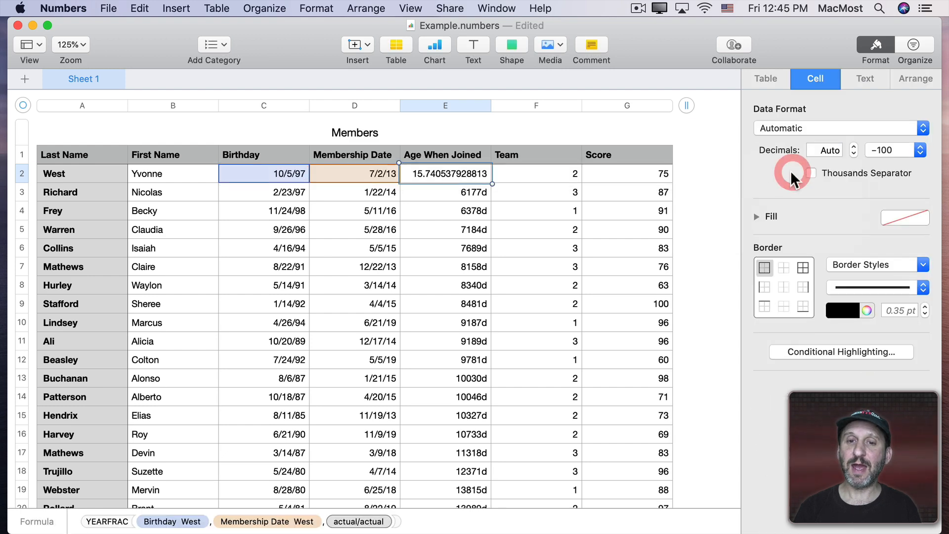
Step: Copy the YEARFRAC formula from cell E2 to the entire Age When Joined column and check the last rows
key("super+c")
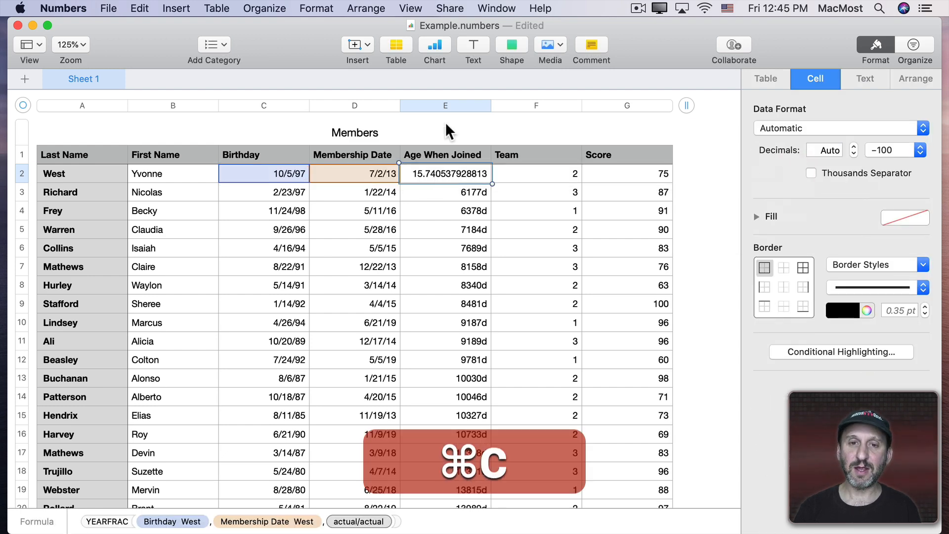
left_click(446, 108)
key("super+v")
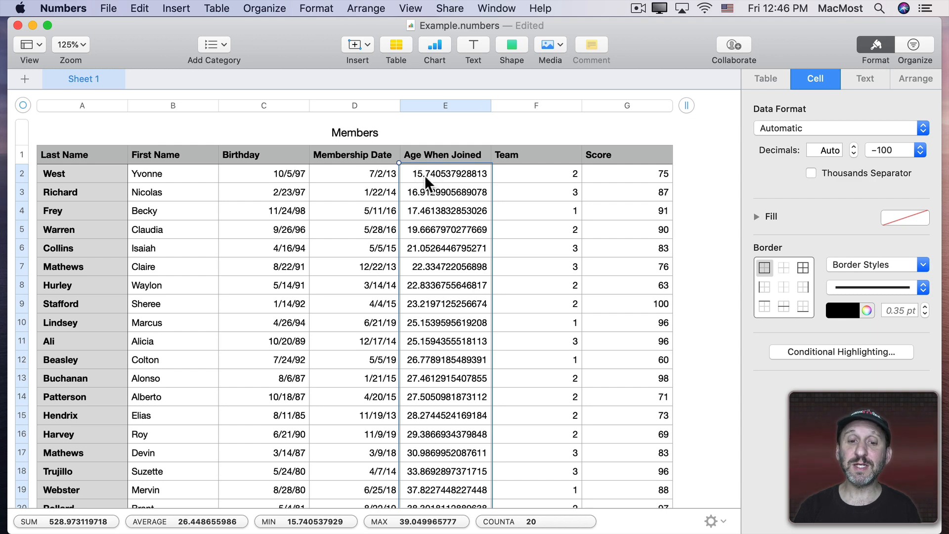
scroll(408, 284, "down", 10)
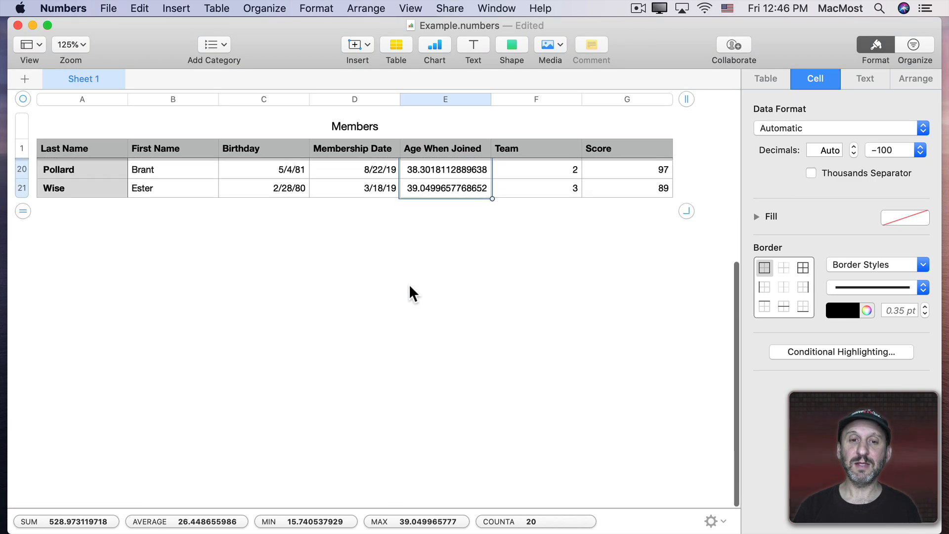